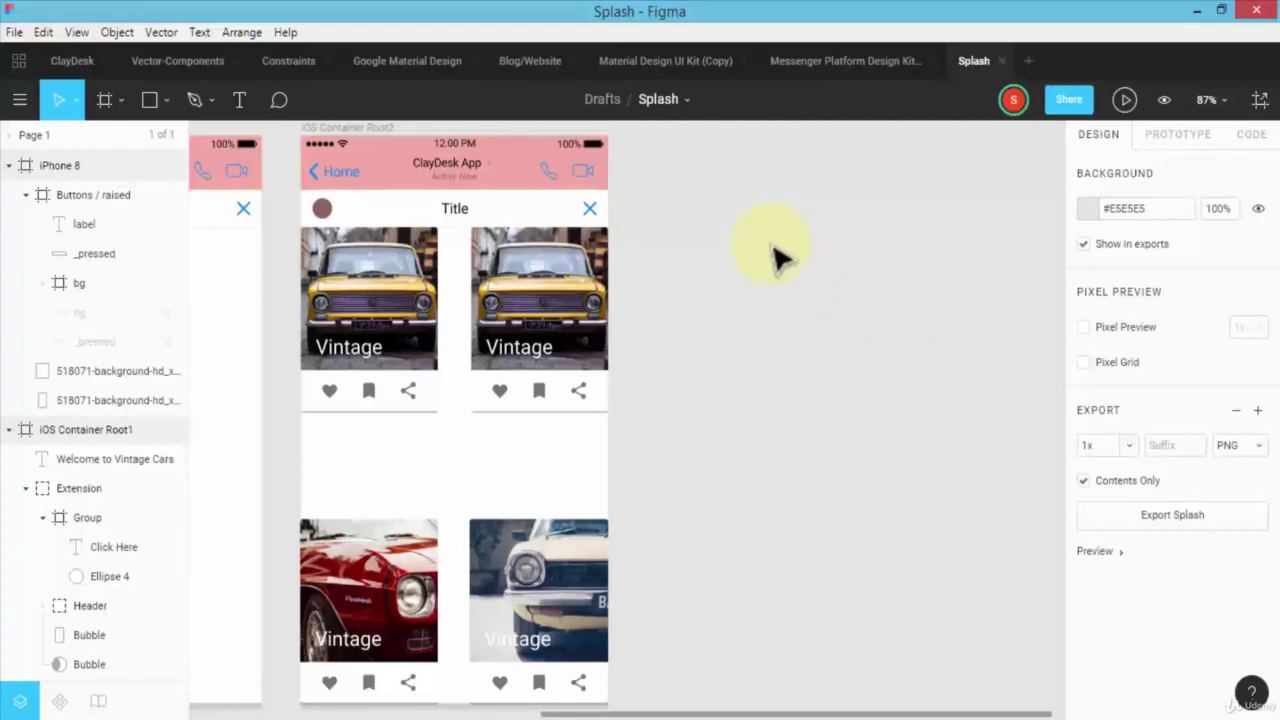
# Step: Add a new iPhone 8 frame and draw a grey 273×273 circle near its top
pyautogui.click(104, 101)
pyautogui.click(1119, 273)
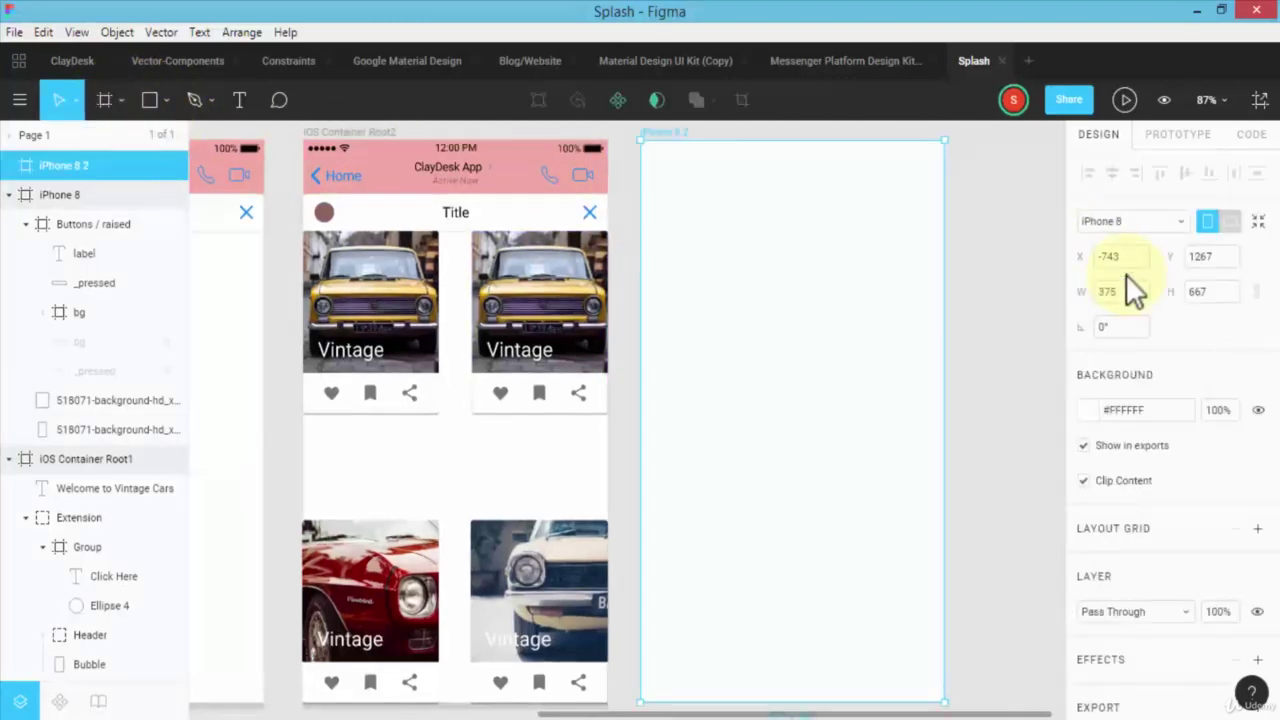
pyautogui.click(160, 99)
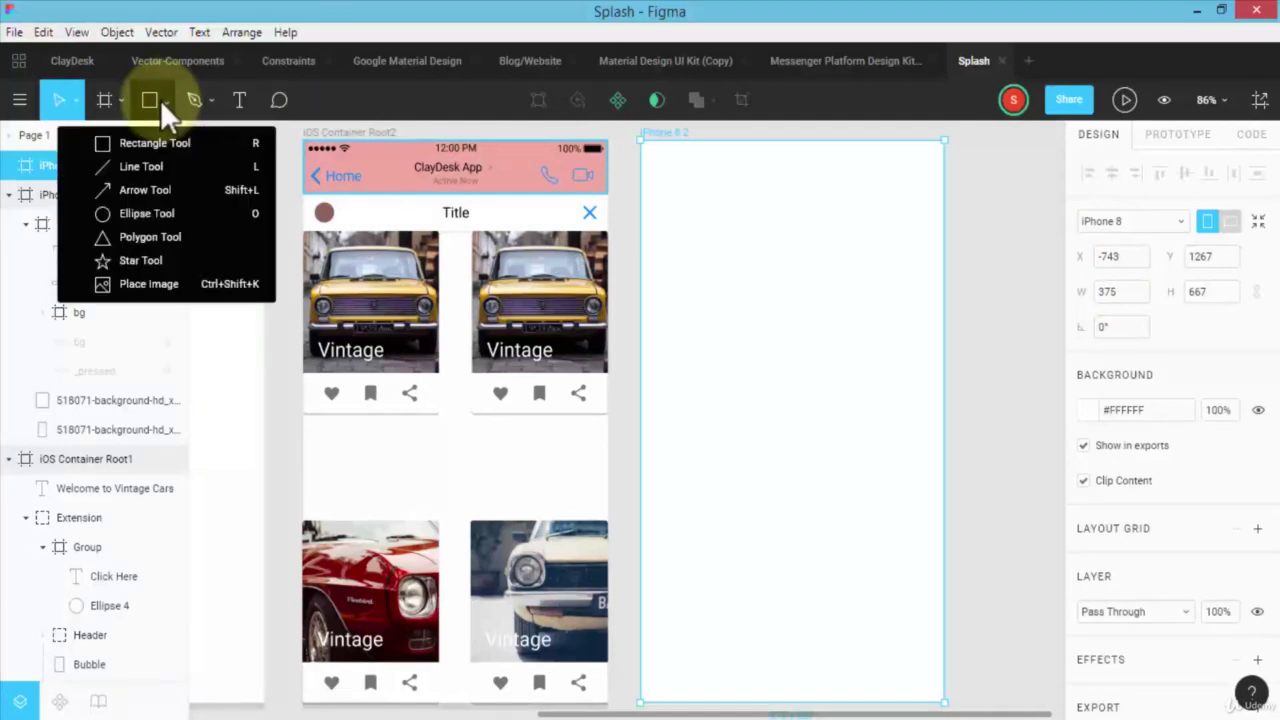
pyautogui.click(155, 216)
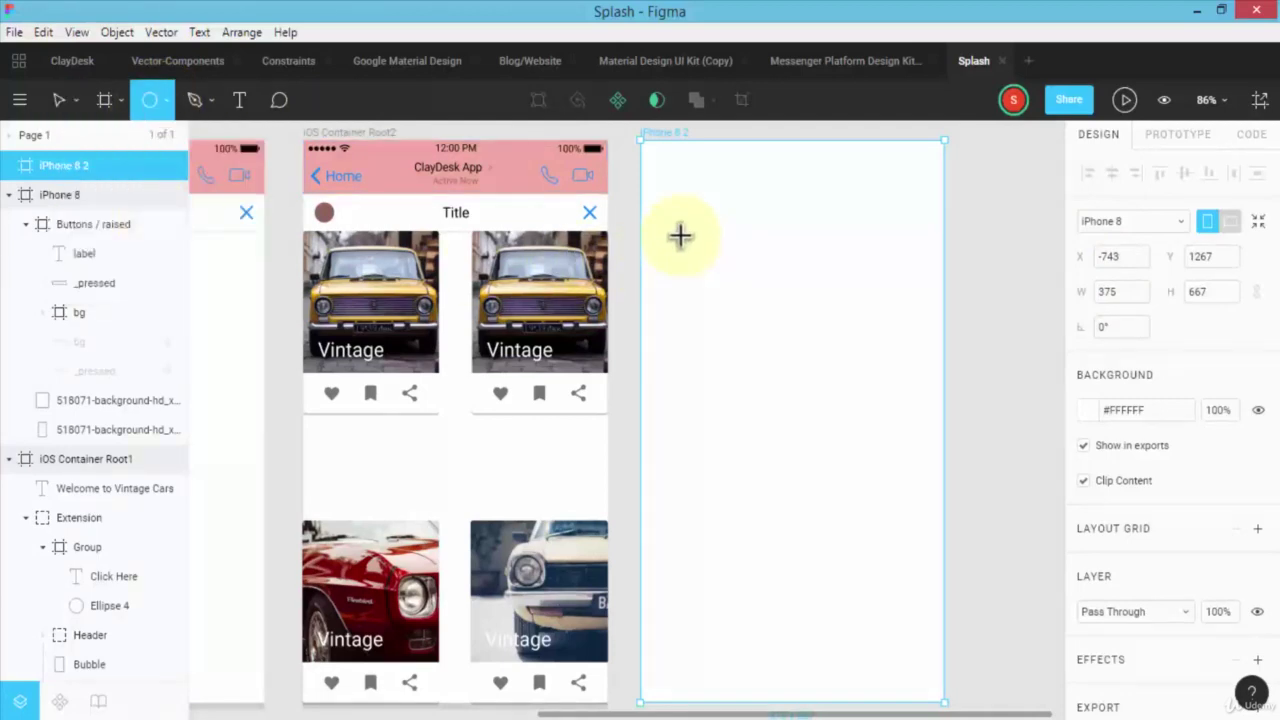
pyautogui.moveTo(681, 236)
pyautogui.mouseDown()
pyautogui.moveTo(774, 368)
pyautogui.moveTo(847, 408)
pyautogui.moveTo(895, 465)
pyautogui.mouseUp()
pyautogui.moveTo(794, 391)
pyautogui.mouseDown()
pyautogui.moveTo(811, 340)
pyautogui.moveTo(800, 317)
pyautogui.mouseUp()
pyautogui.click(780, 458)
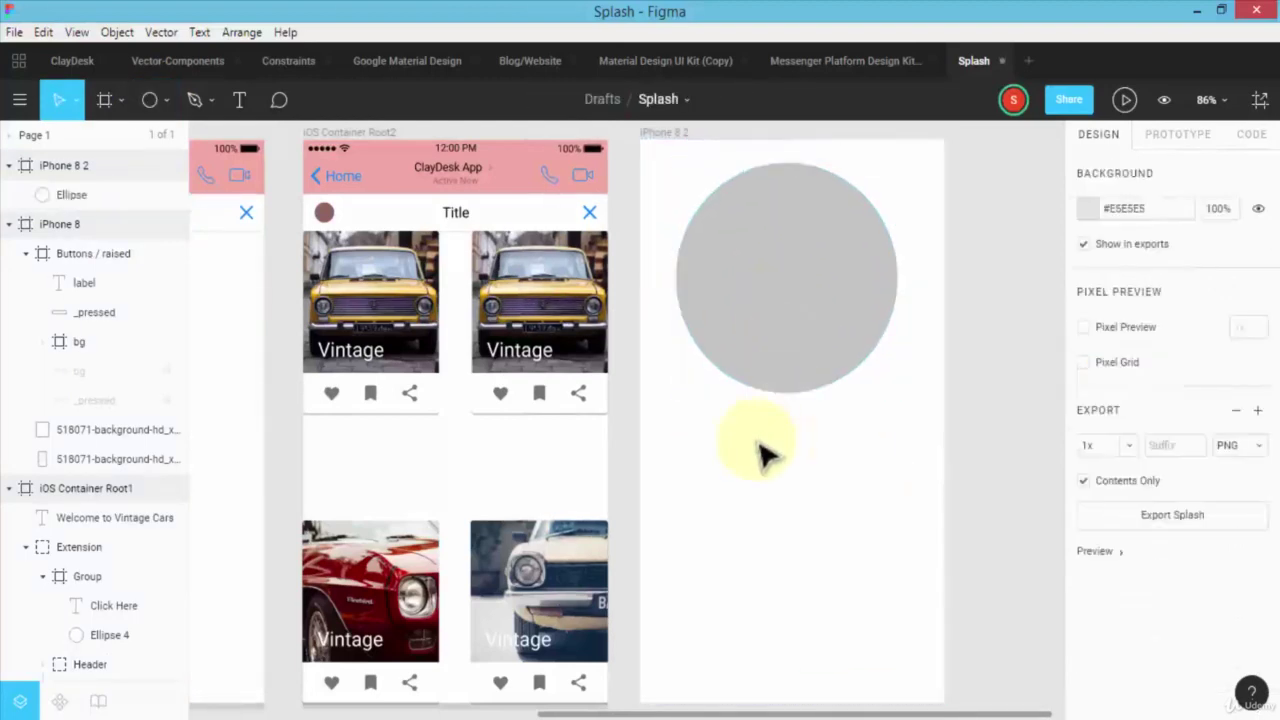
# Step: Place the blog_e-discovery.jpg logo on the frame, resized to 358×358 below the circle
pyautogui.click(165, 102)
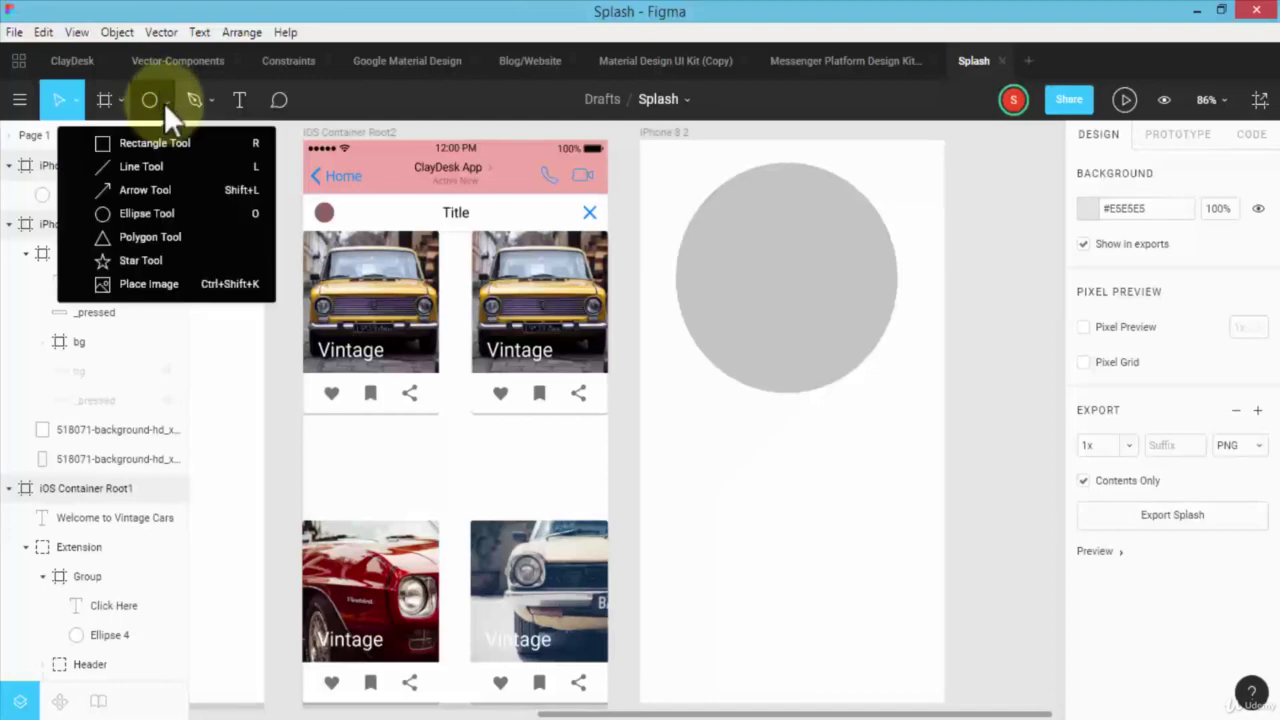
pyautogui.click(189, 280)
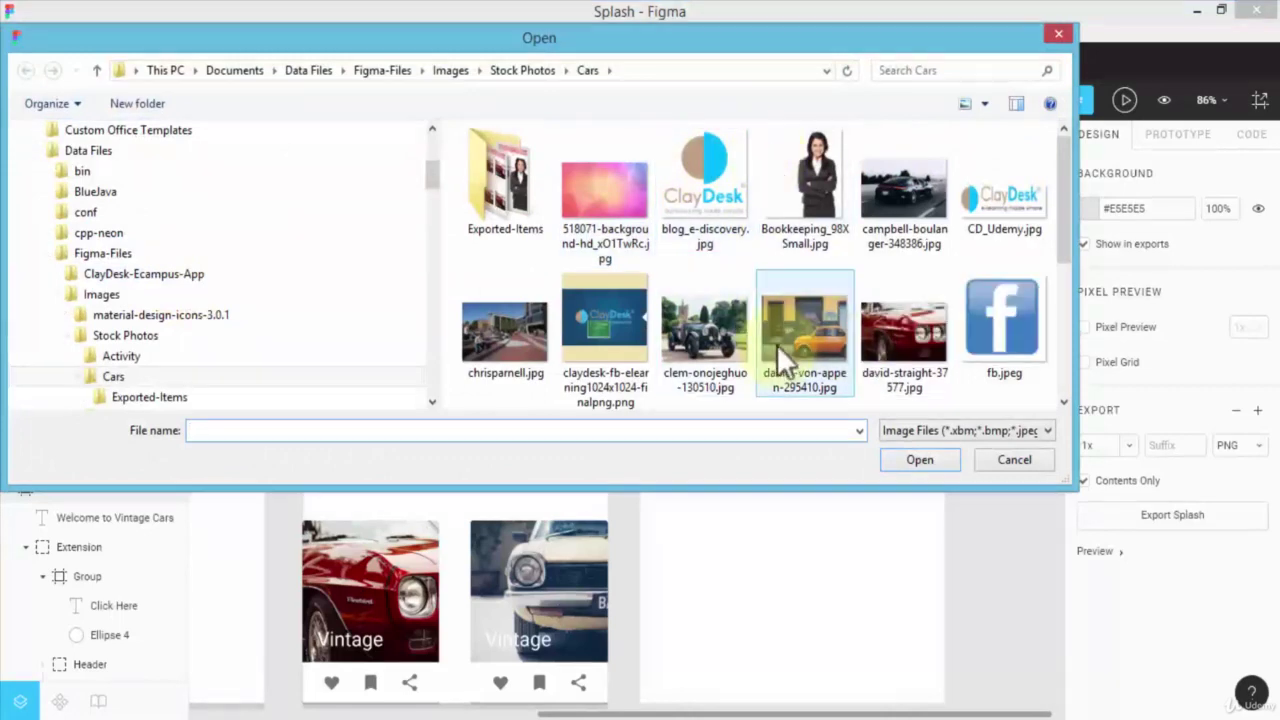
pyautogui.click(702, 188)
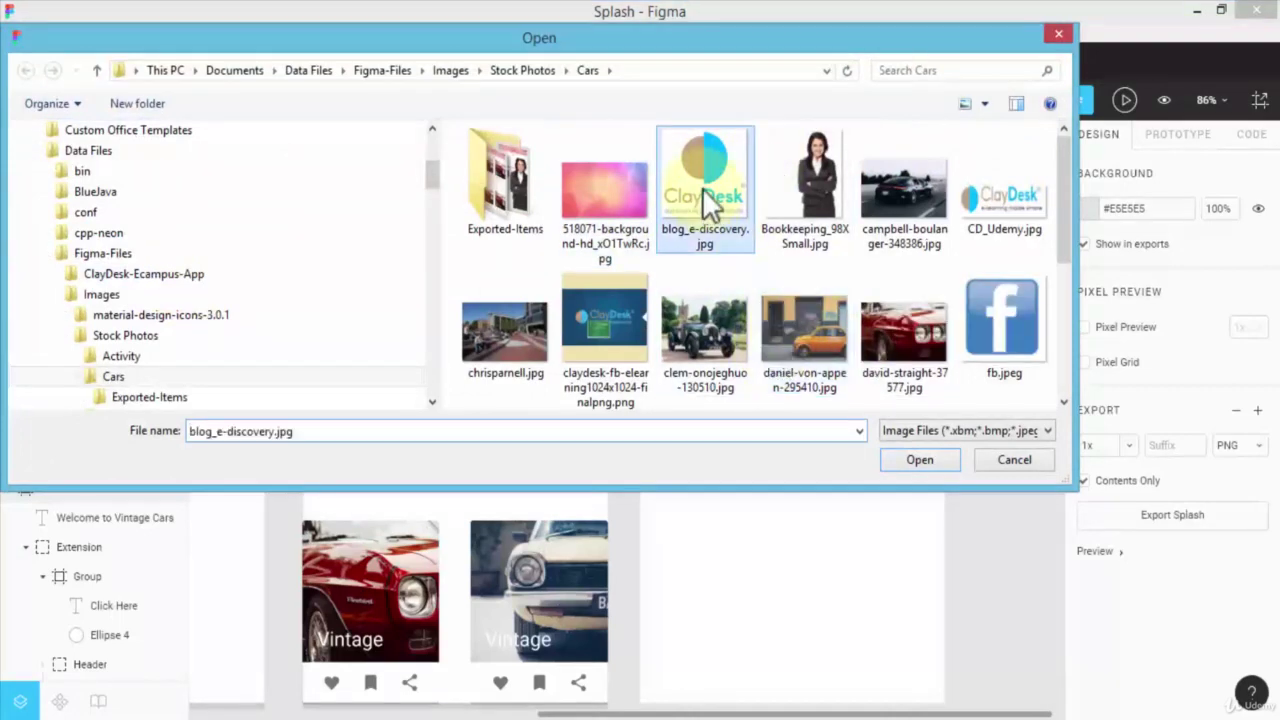
pyautogui.click(918, 463)
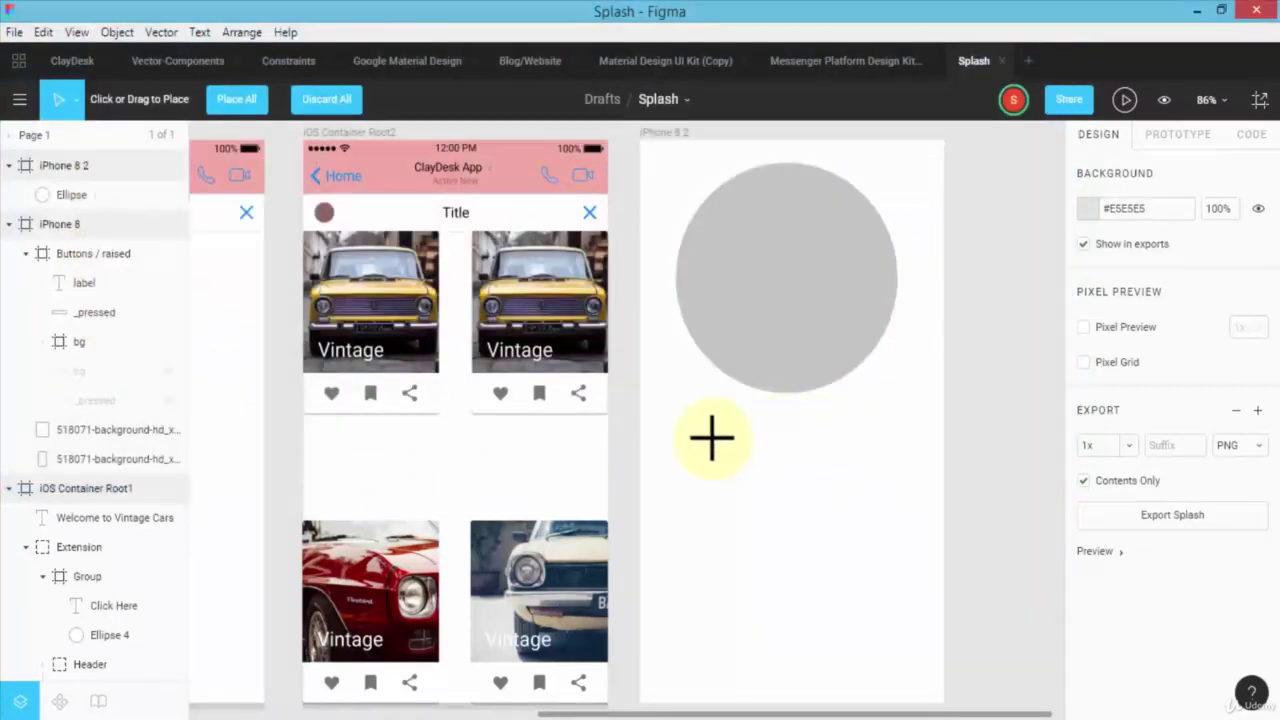
pyautogui.click(786, 517)
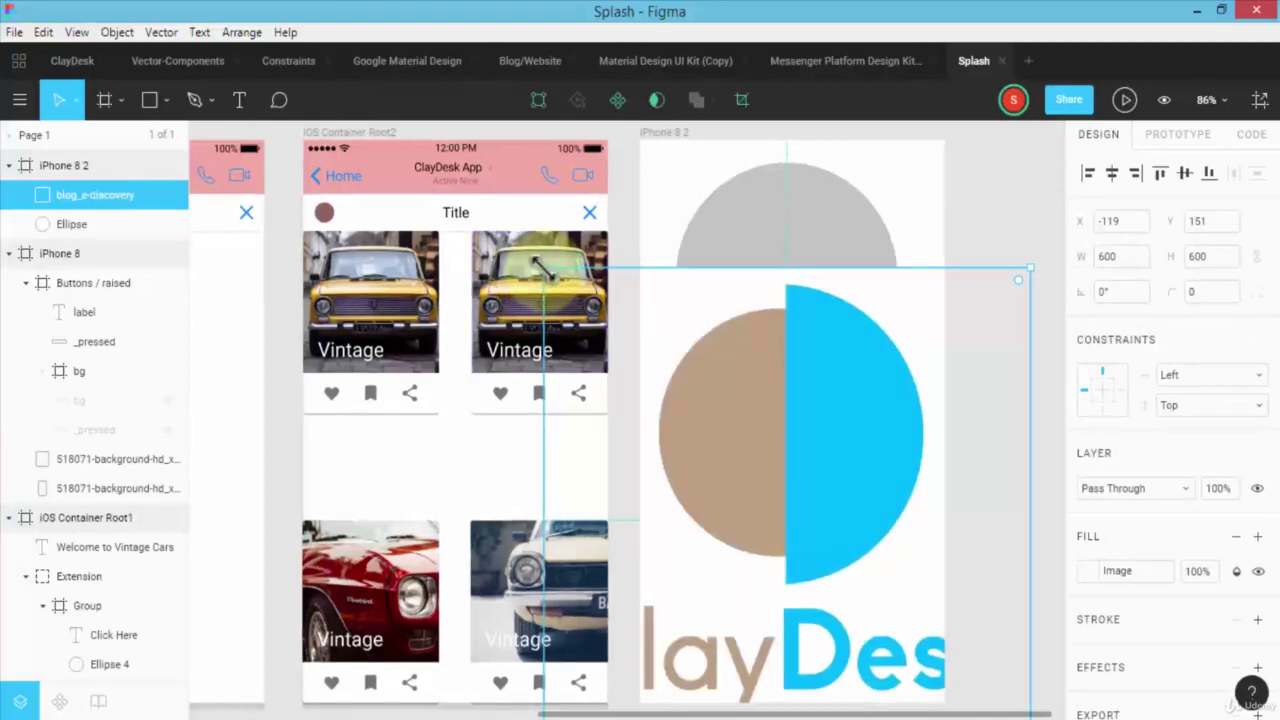
pyautogui.moveTo(543, 268); pyautogui.dragTo(744, 490)
# Step: Select the grey circle and the logo image in turn, then clear the selection
pyautogui.click(760, 335)
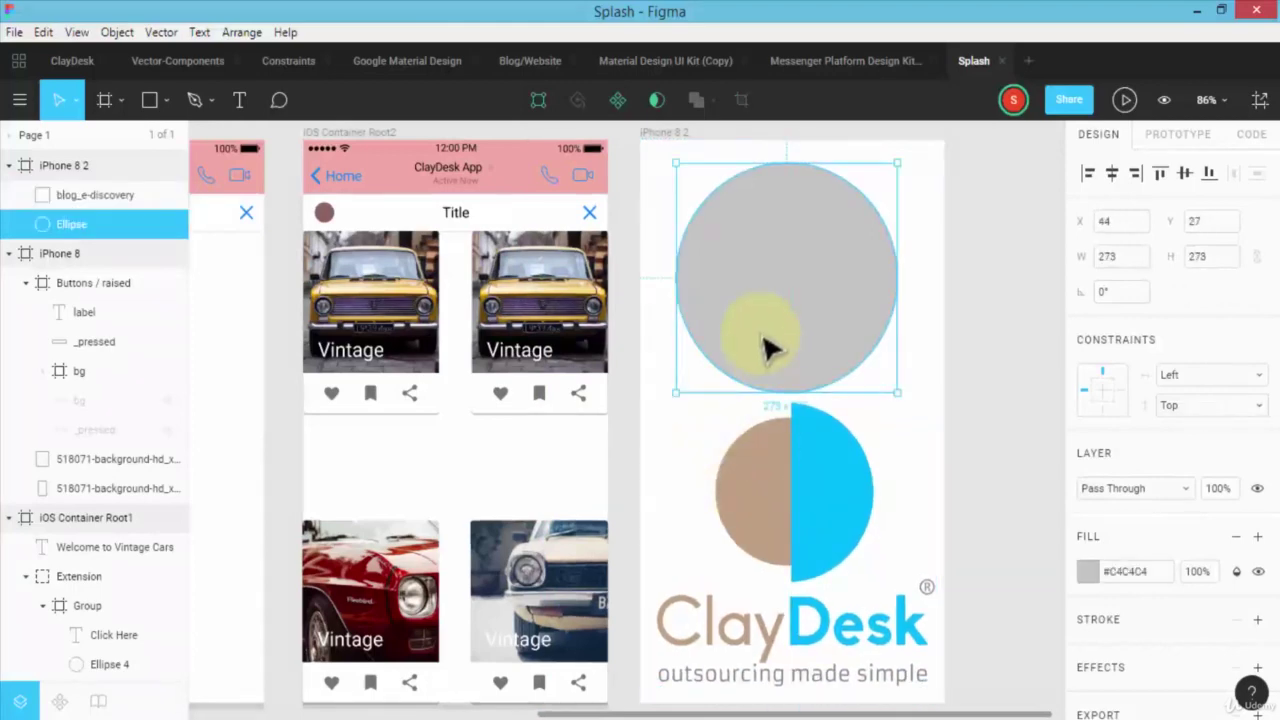
pyautogui.click(745, 455)
pyautogui.click(760, 325)
pyautogui.click(776, 465)
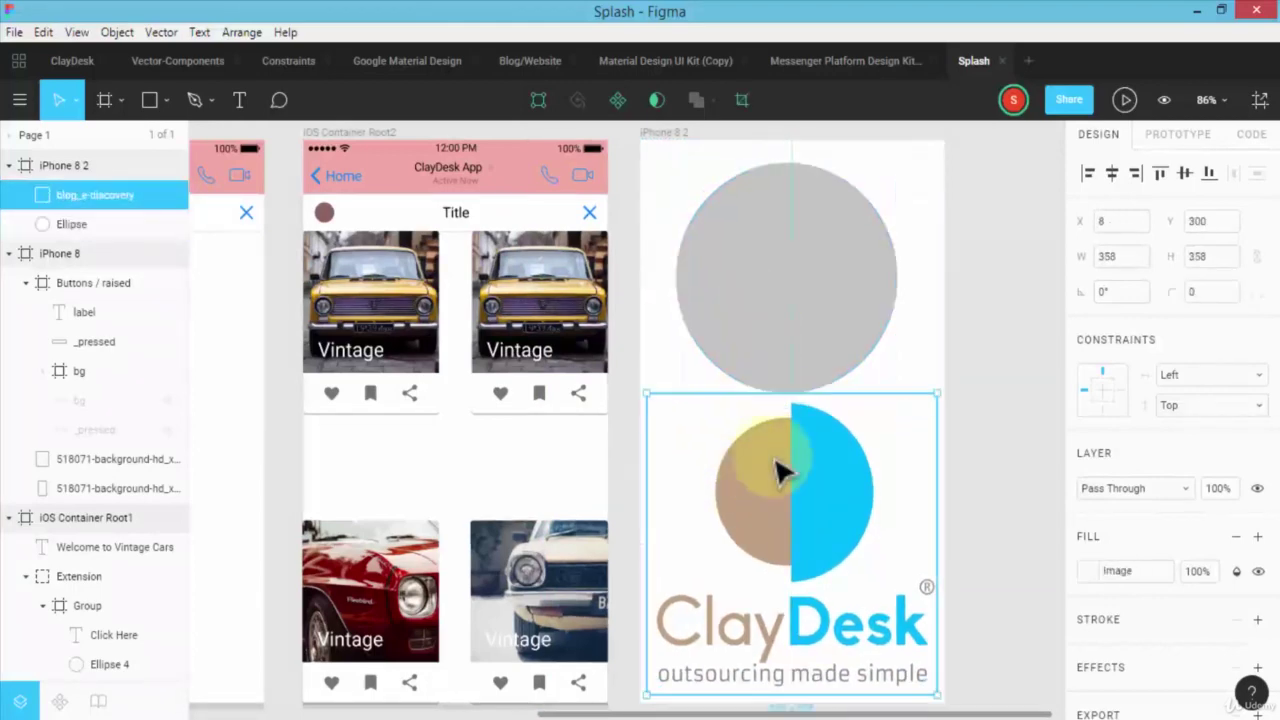
pyautogui.click(918, 347)
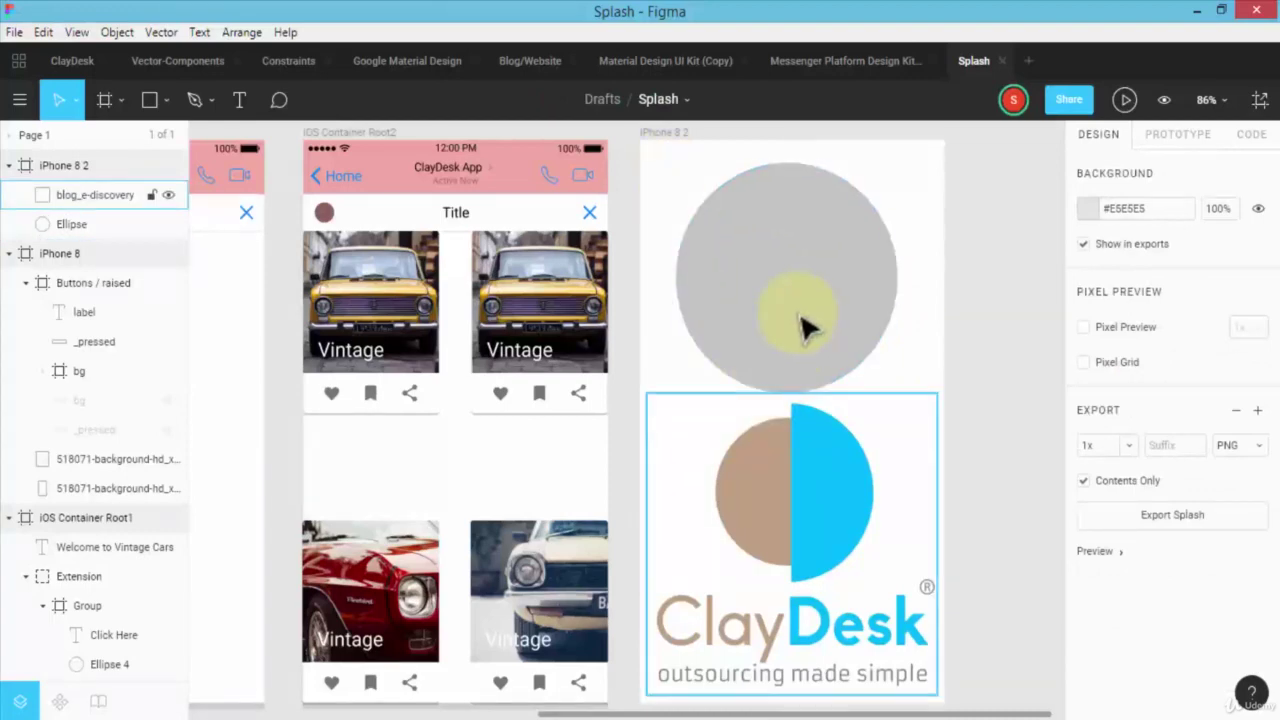
pyautogui.moveTo(806, 323)
pyautogui.mouseDown()
pyautogui.moveTo(800, 434)
pyautogui.moveTo(781, 483)
pyautogui.moveTo(806, 337)
pyautogui.moveTo(798, 562)
pyautogui.moveTo(781, 305)
pyautogui.moveTo(796, 335)
pyautogui.mouseUp()
pyautogui.moveTo(806, 480)
pyautogui.mouseDown()
pyautogui.moveTo(820, 500)
pyautogui.moveTo(822, 350)
pyautogui.moveTo(823, 434)
pyautogui.moveTo(840, 468)
pyautogui.moveTo(806, 452)
pyautogui.moveTo(806, 282)
pyautogui.moveTo(785, 465)
pyautogui.moveTo(800, 494)
pyautogui.mouseUp()
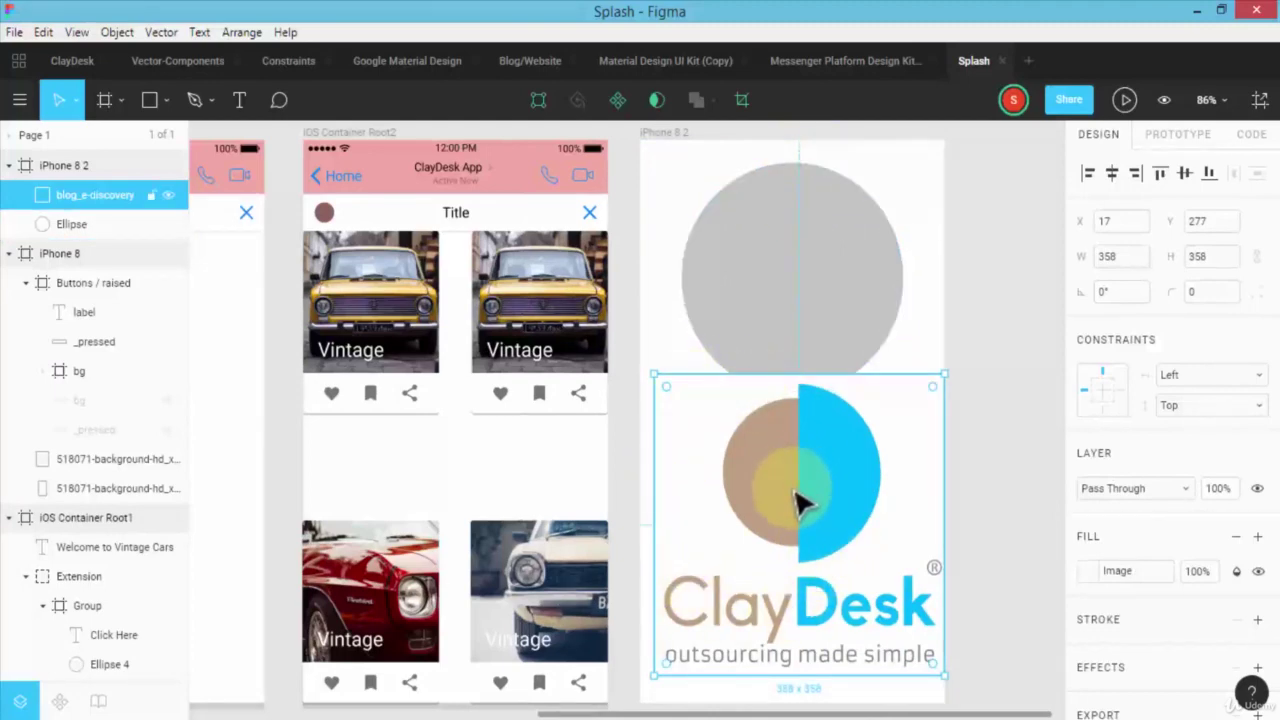
pyautogui.moveTo(812, 495); pyautogui.dragTo(775, 533)
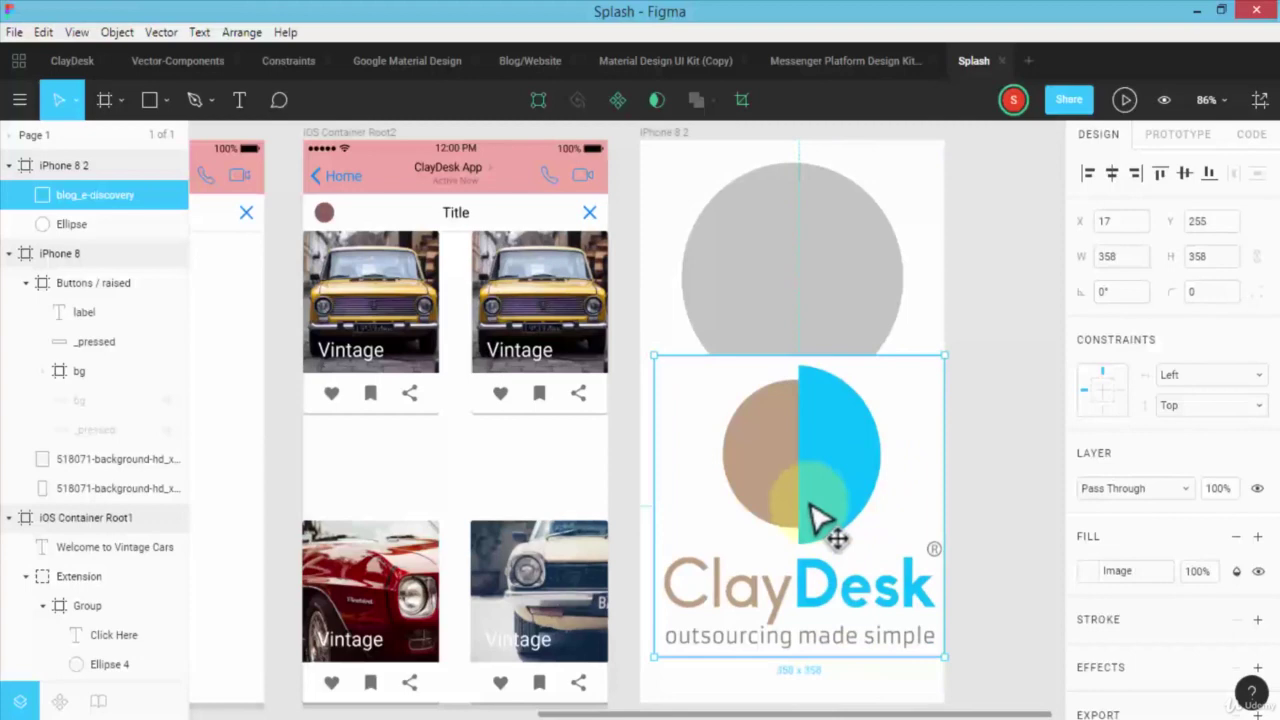
pyautogui.moveTo(823, 523); pyautogui.dragTo(782, 593)
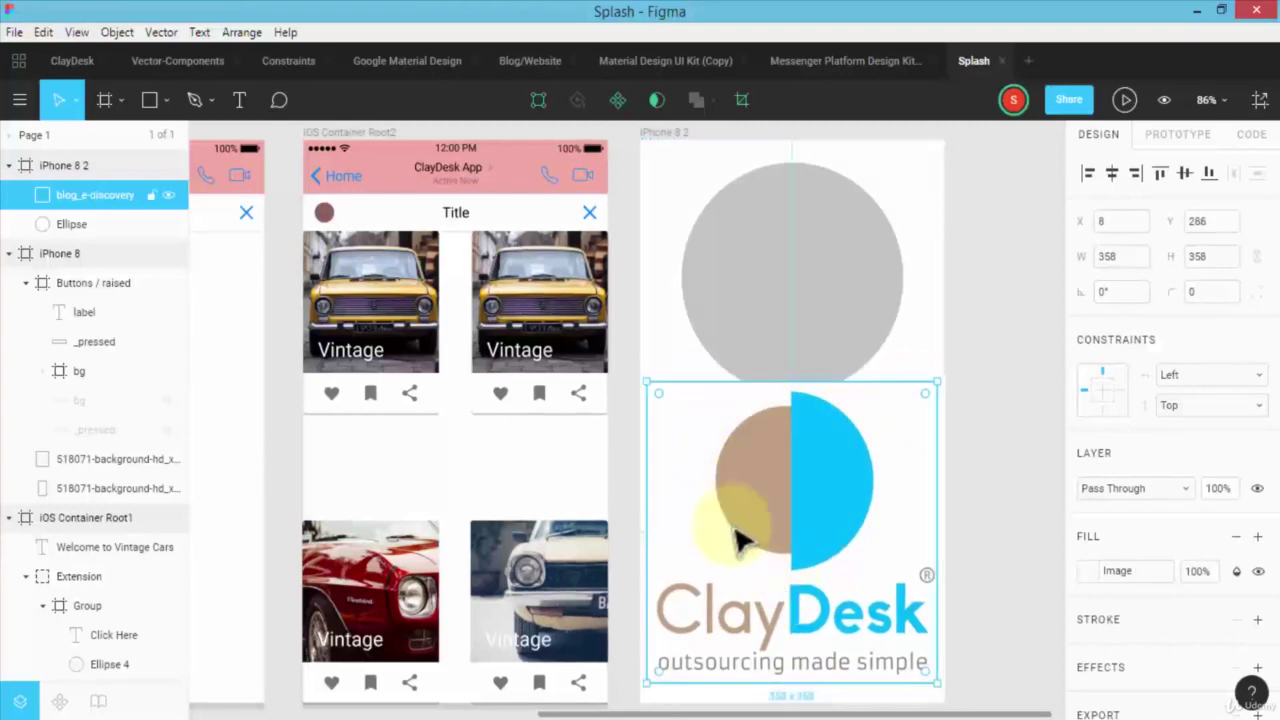
pyautogui.moveTo(823, 529); pyautogui.dragTo(796, 516)
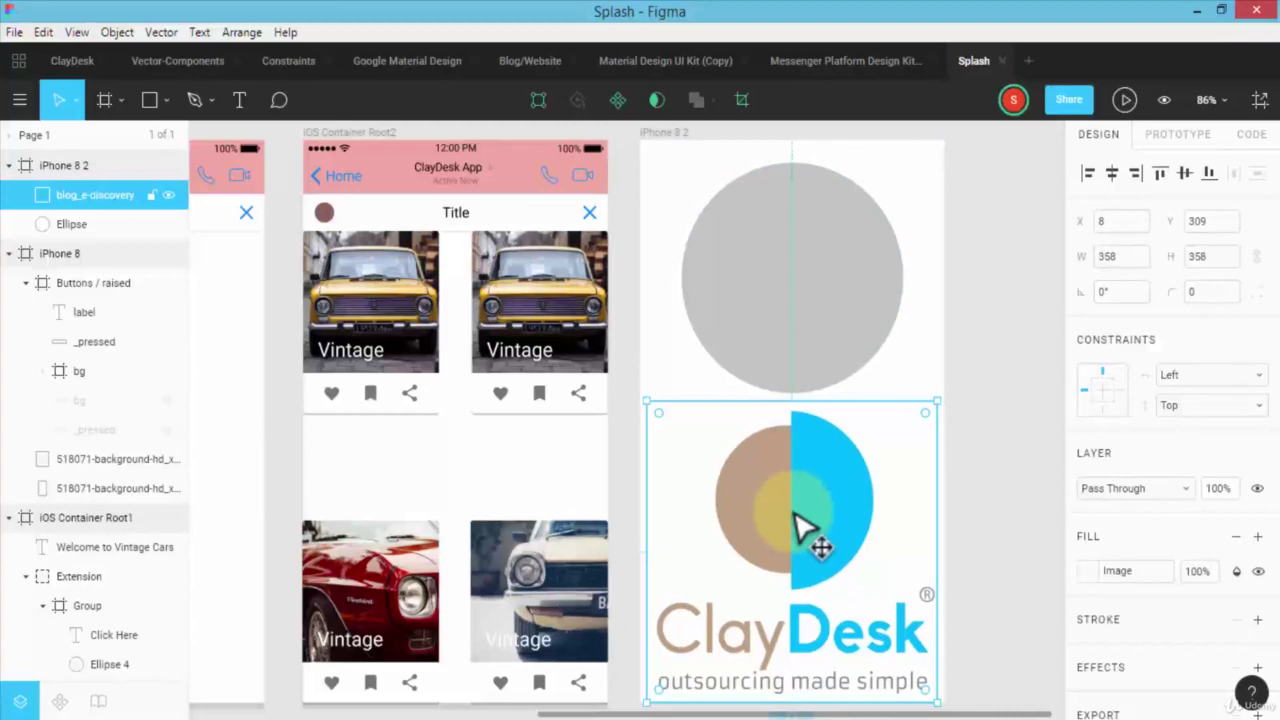
# Step: Nudge the grey circle slightly higher and set it as a mask
pyautogui.click(786, 338)
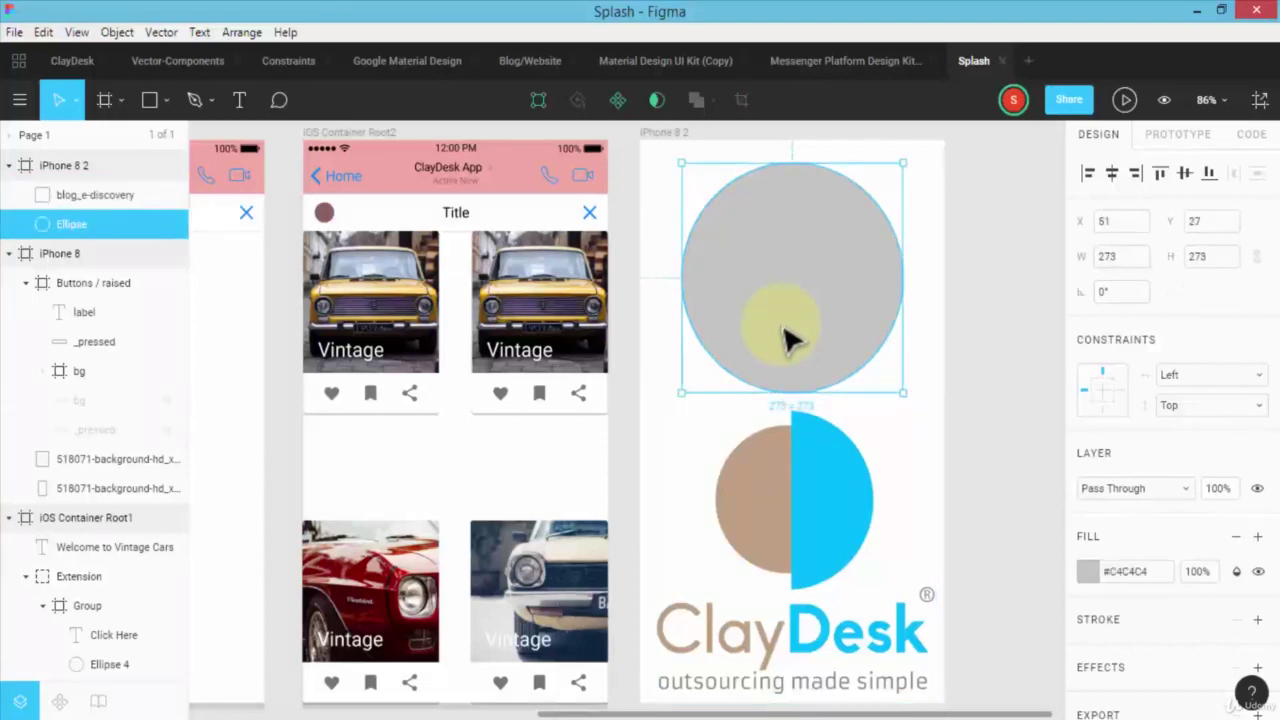
pyautogui.moveTo(793, 355); pyautogui.dragTo(765, 308)
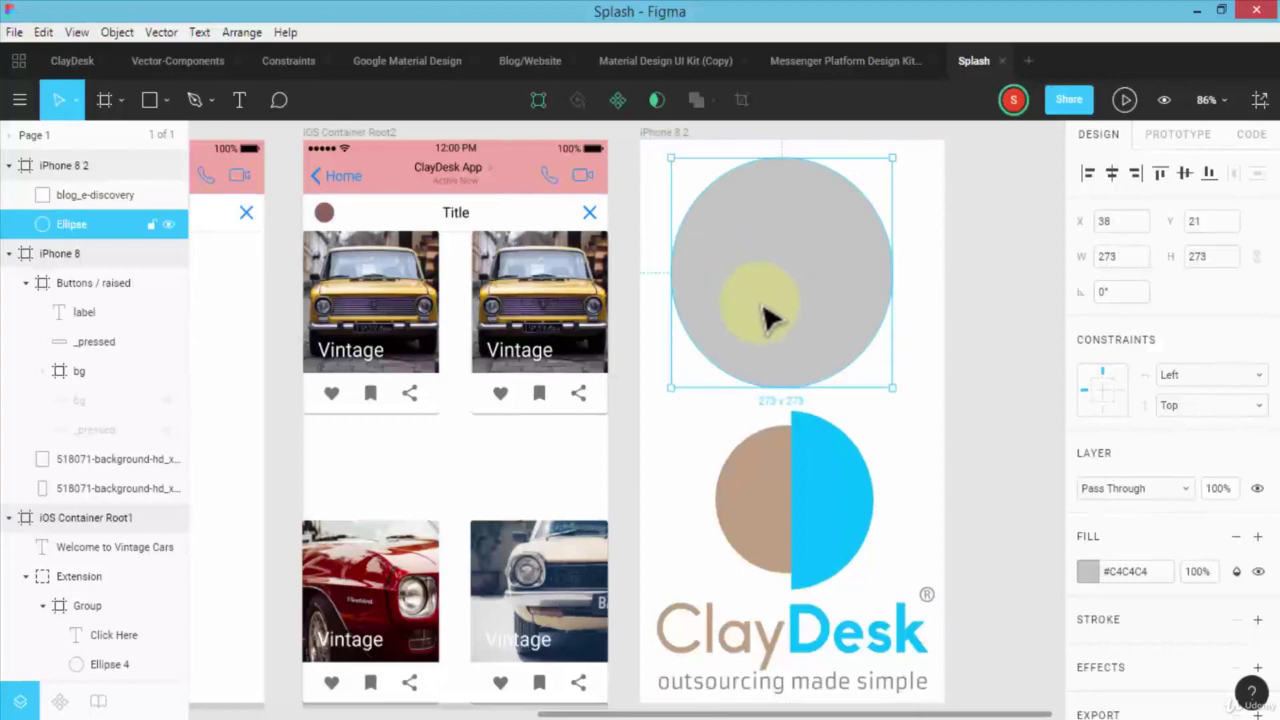
pyautogui.click(657, 99)
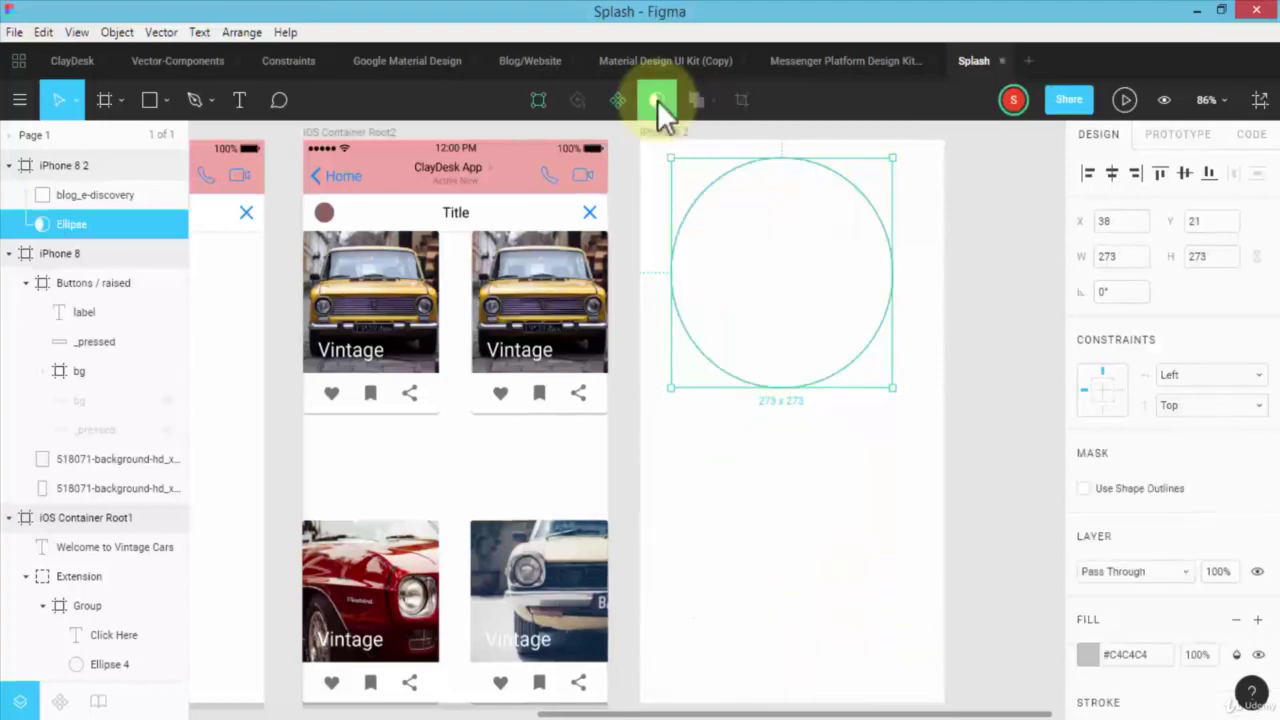
# Step: Move the logo image up to X 8, Y 66 so its brown-and-blue mark fills the circle mask
pyautogui.click(87, 199)
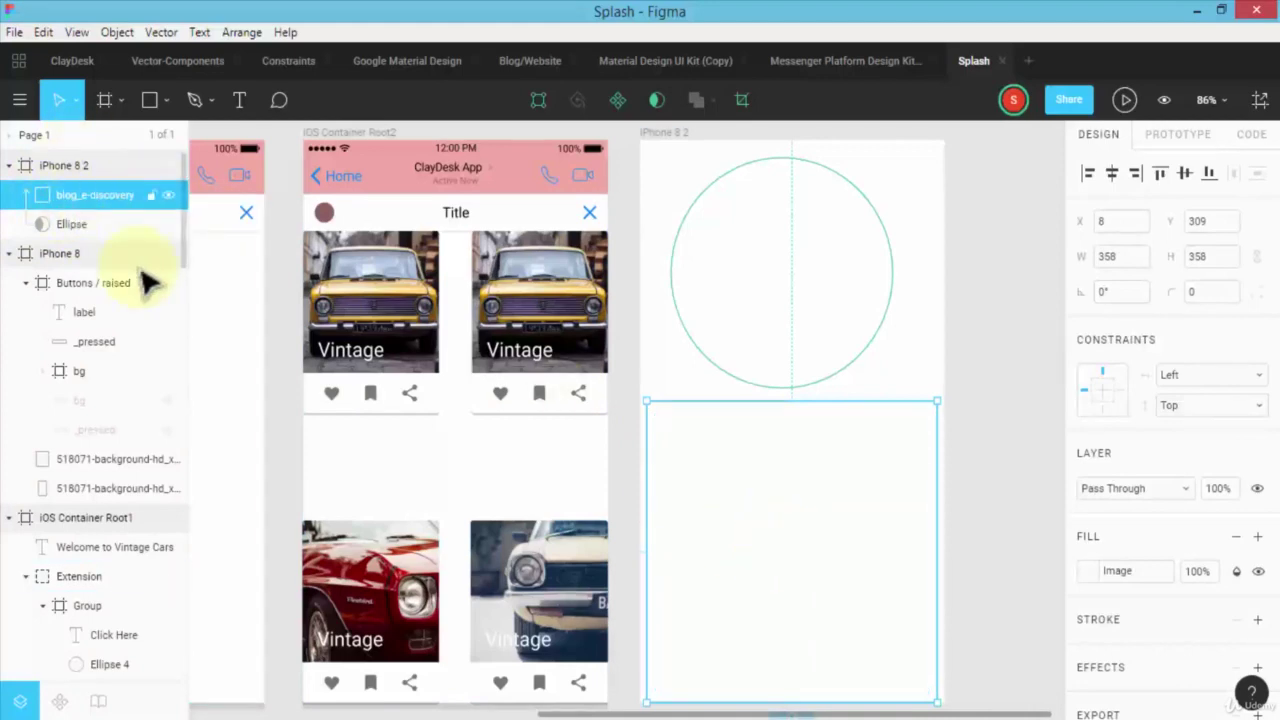
pyautogui.moveTo(808, 566); pyautogui.dragTo(789, 386)
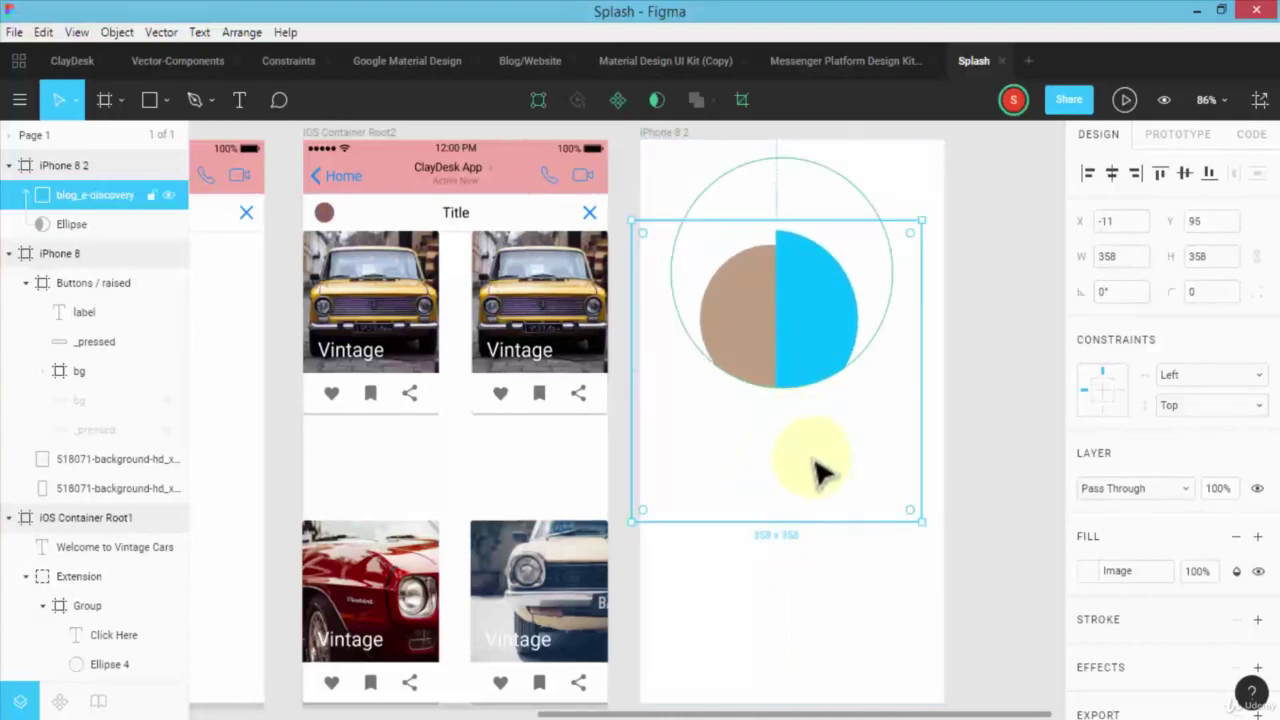
pyautogui.moveTo(818, 472); pyautogui.dragTo(820, 443)
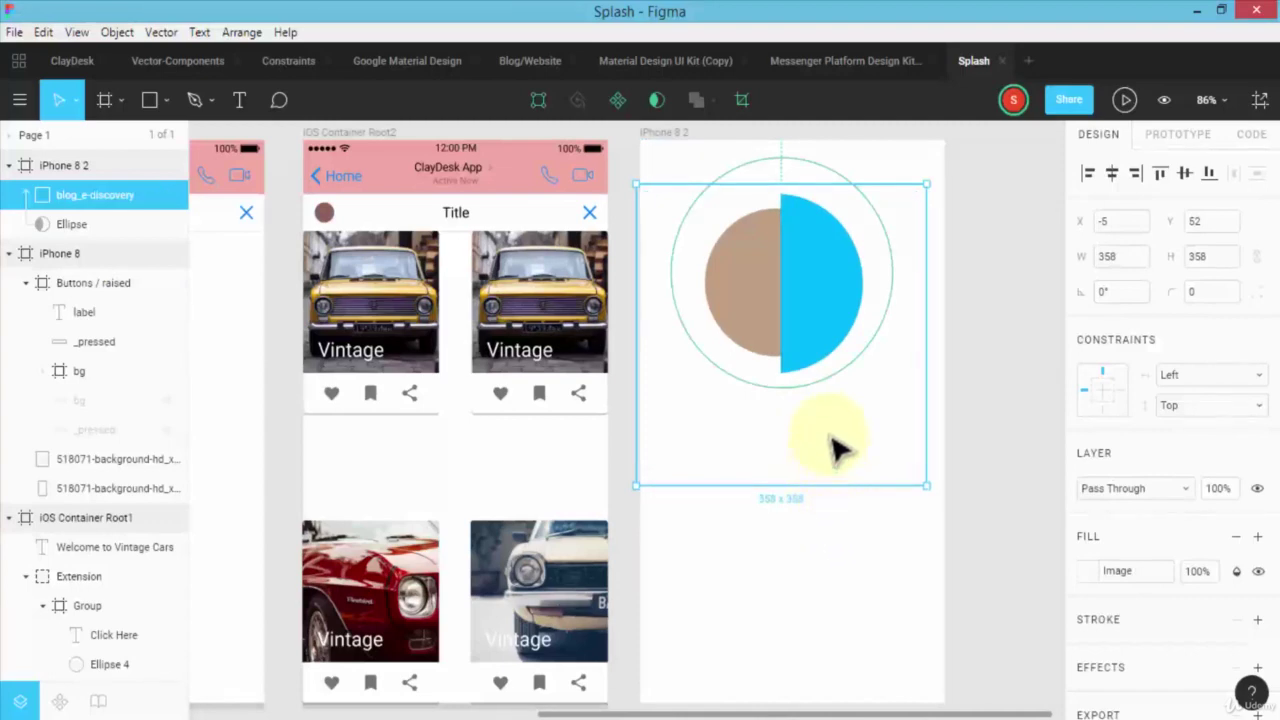
pyautogui.moveTo(829, 423); pyautogui.dragTo(823, 452)
pyautogui.click(835, 578)
pyautogui.click(800, 289)
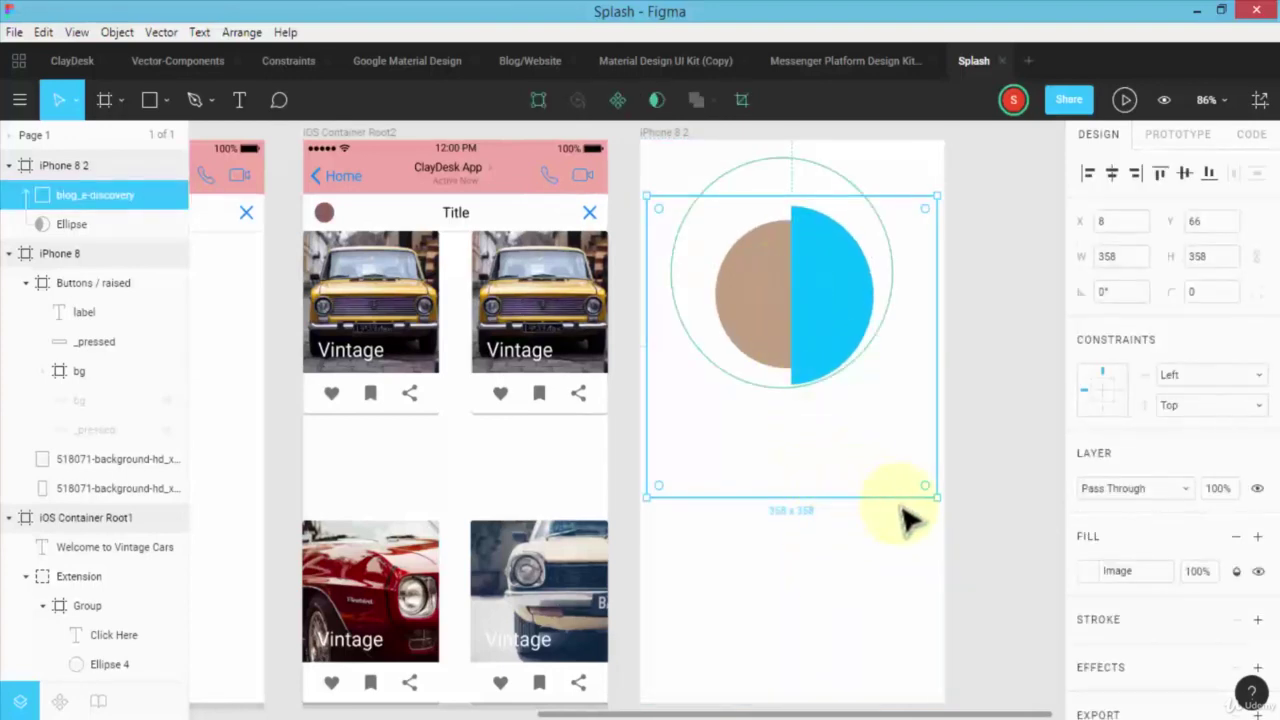
pyautogui.click(880, 555)
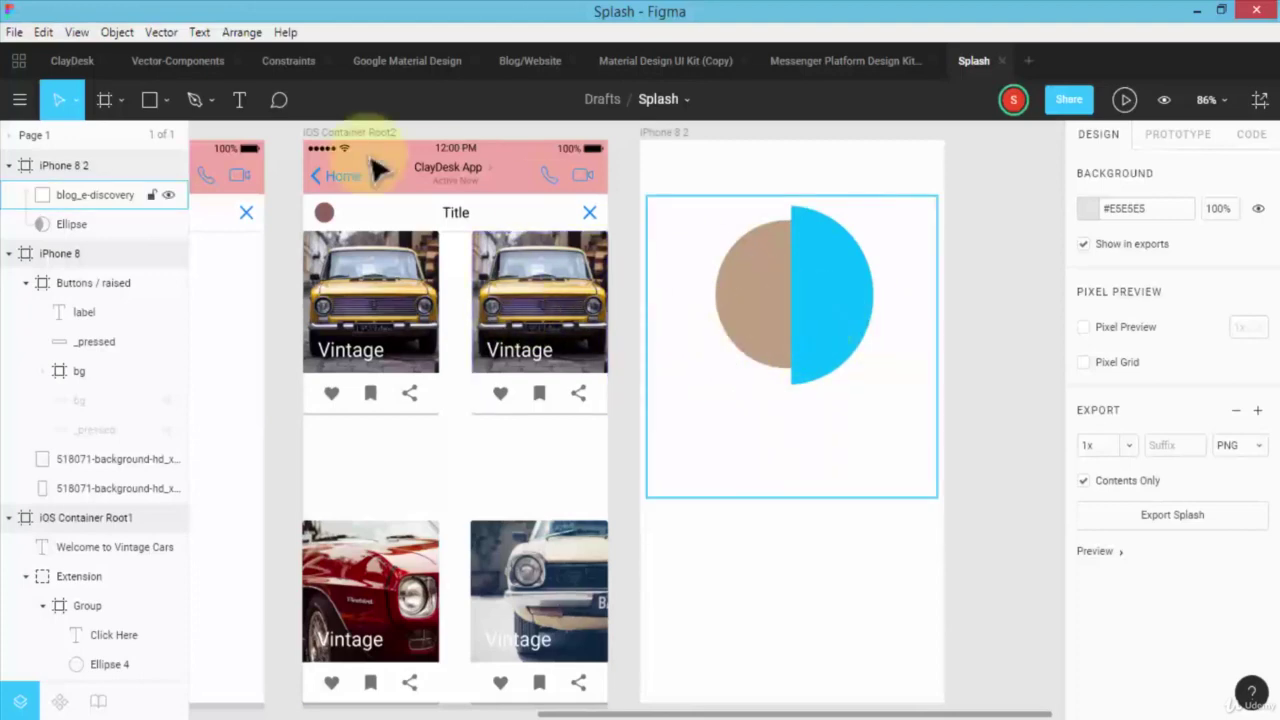
# Step: Undo and redo the image move, then delete the circle mask to reveal the full logo
pyautogui.moveTo(814, 314); pyautogui.dragTo(805, 491)
pyautogui.hotkey('ctrl', 'z')
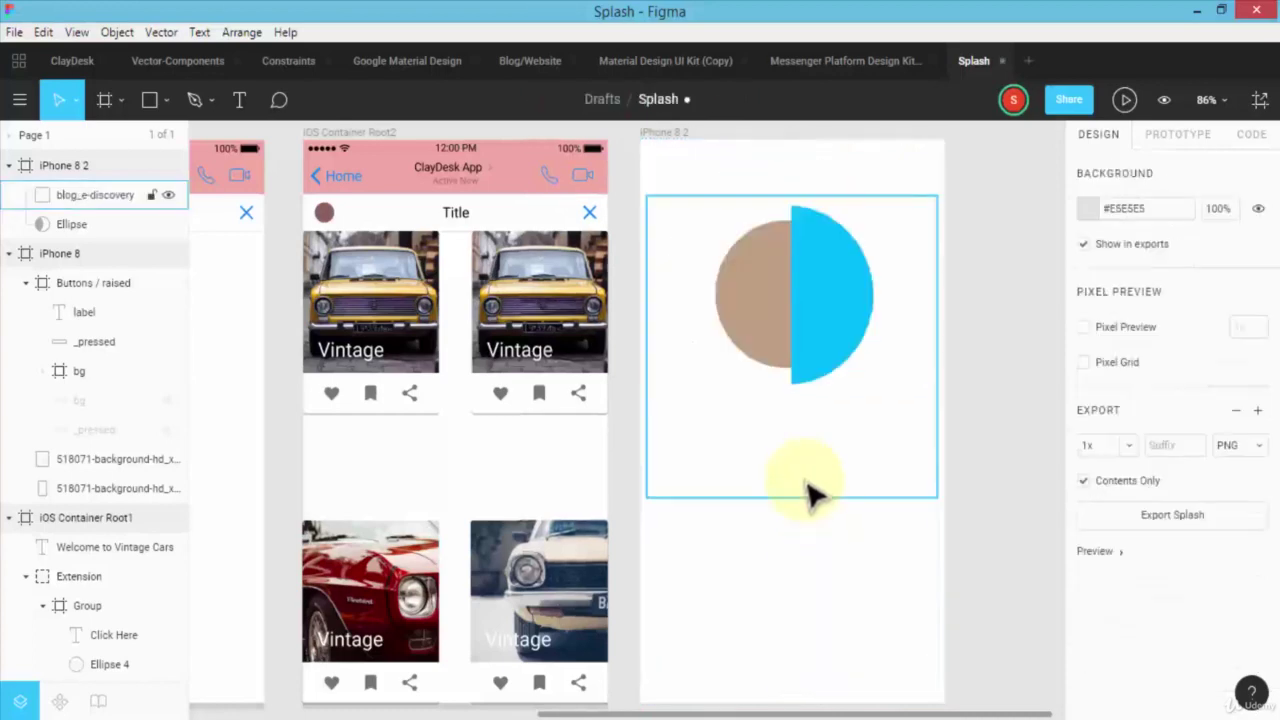
pyautogui.click(814, 448)
pyautogui.hotkey('ctrl', 'shift', 'z')
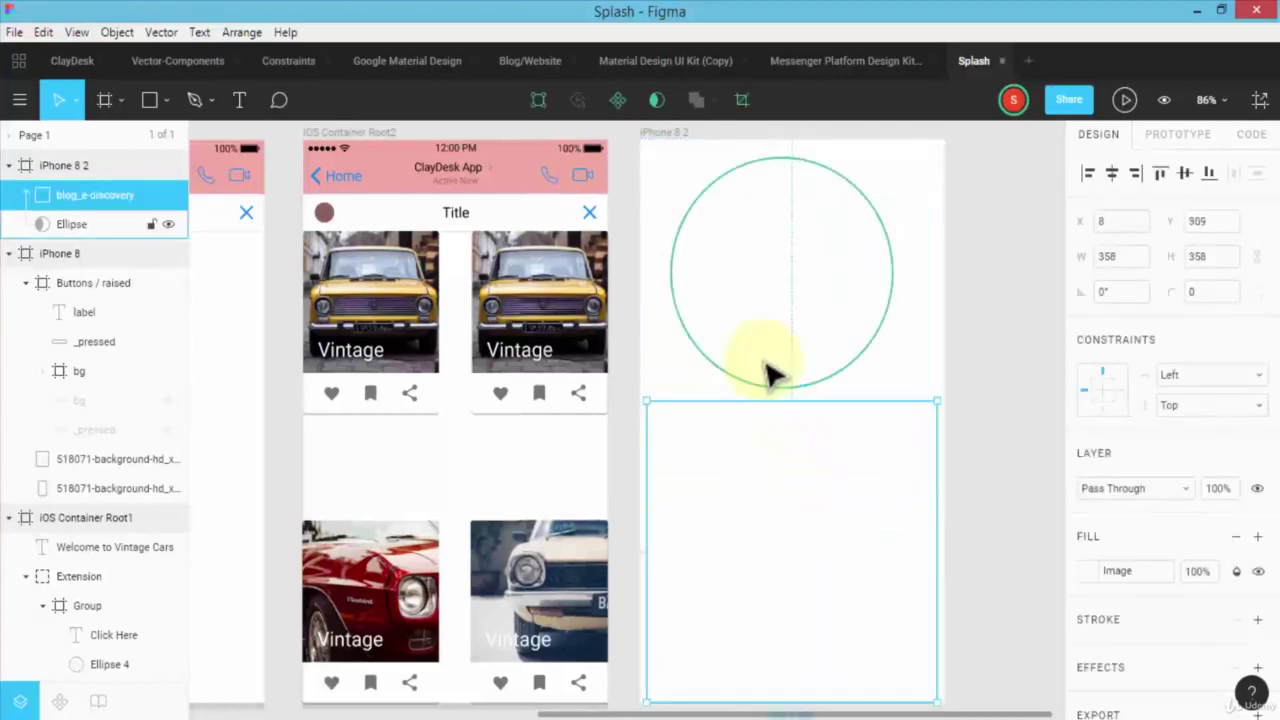
pyautogui.click(778, 345)
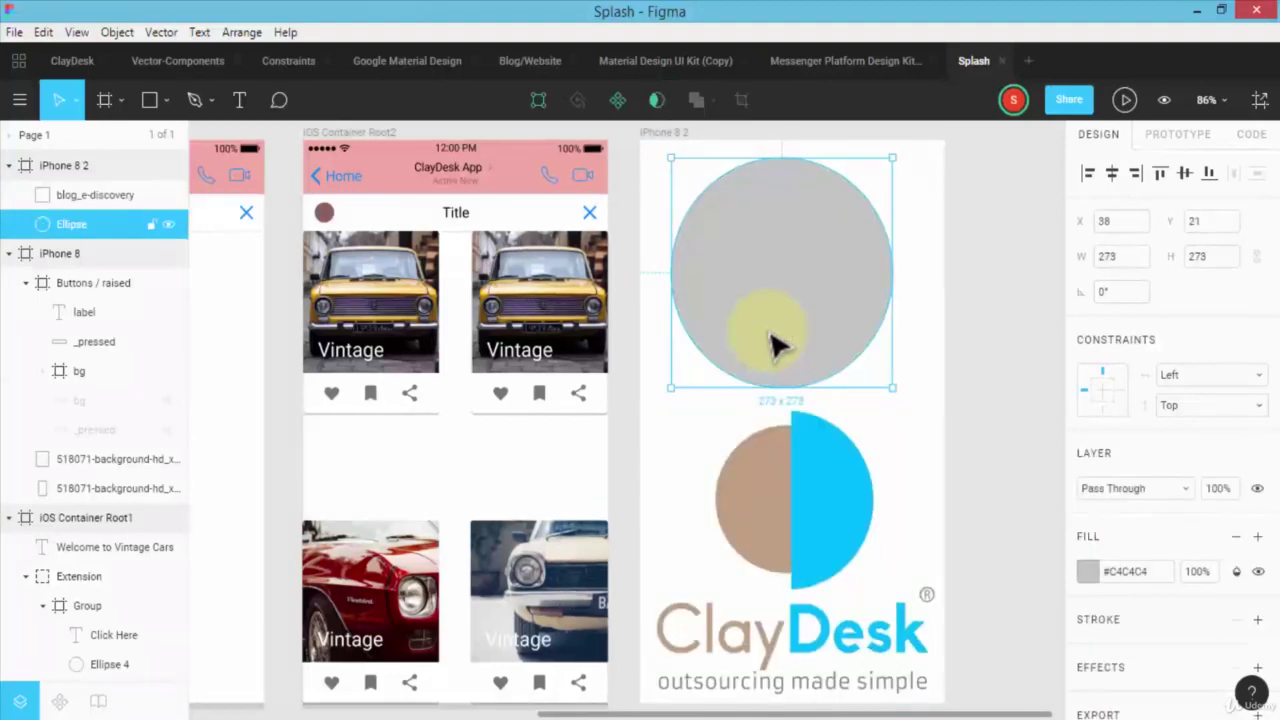
pyautogui.press('Delete')
pyautogui.click(167, 101)
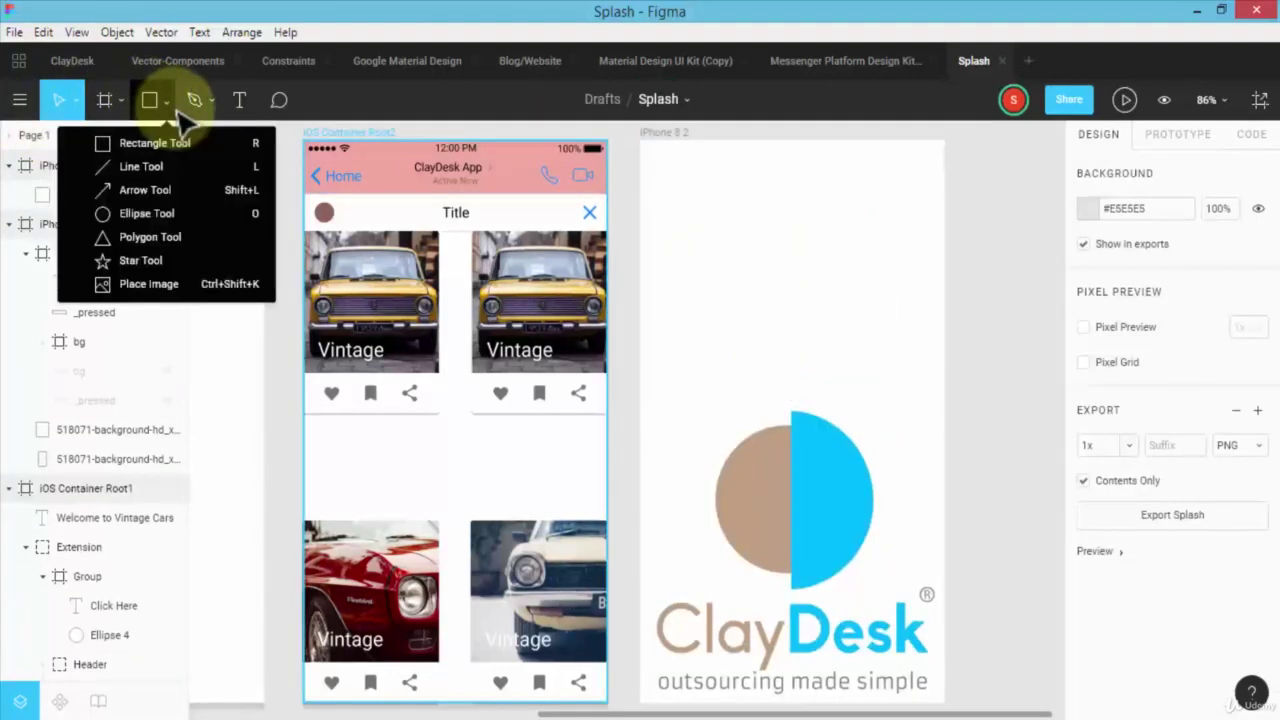
# Step: Draw a 349×349 five-point star at the top of iPhone 8 2 and set it as a mask
pyautogui.click(178, 259)
pyautogui.moveTo(722, 202); pyautogui.dragTo(1006, 495)
pyautogui.moveTo(793, 273)
pyautogui.mouseDown()
pyautogui.moveTo(771, 271)
pyautogui.moveTo(778, 290)
pyautogui.mouseUp()
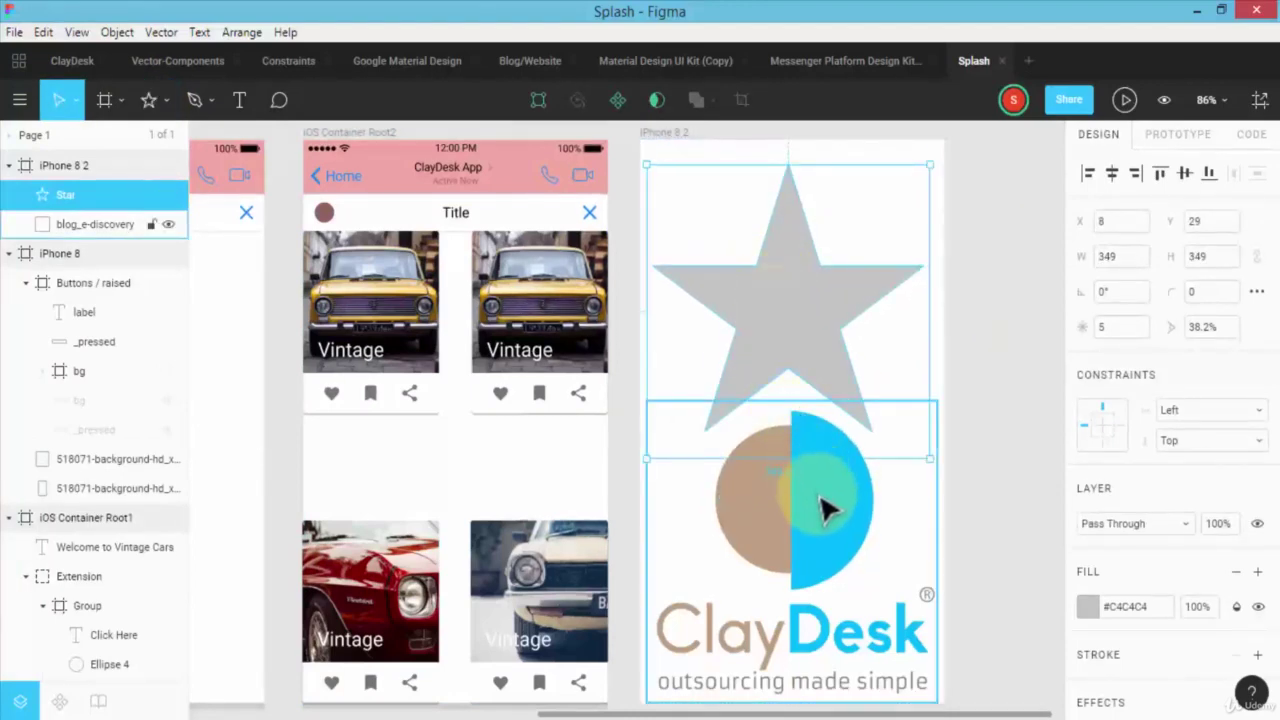
pyautogui.click(823, 505)
pyautogui.click(800, 372)
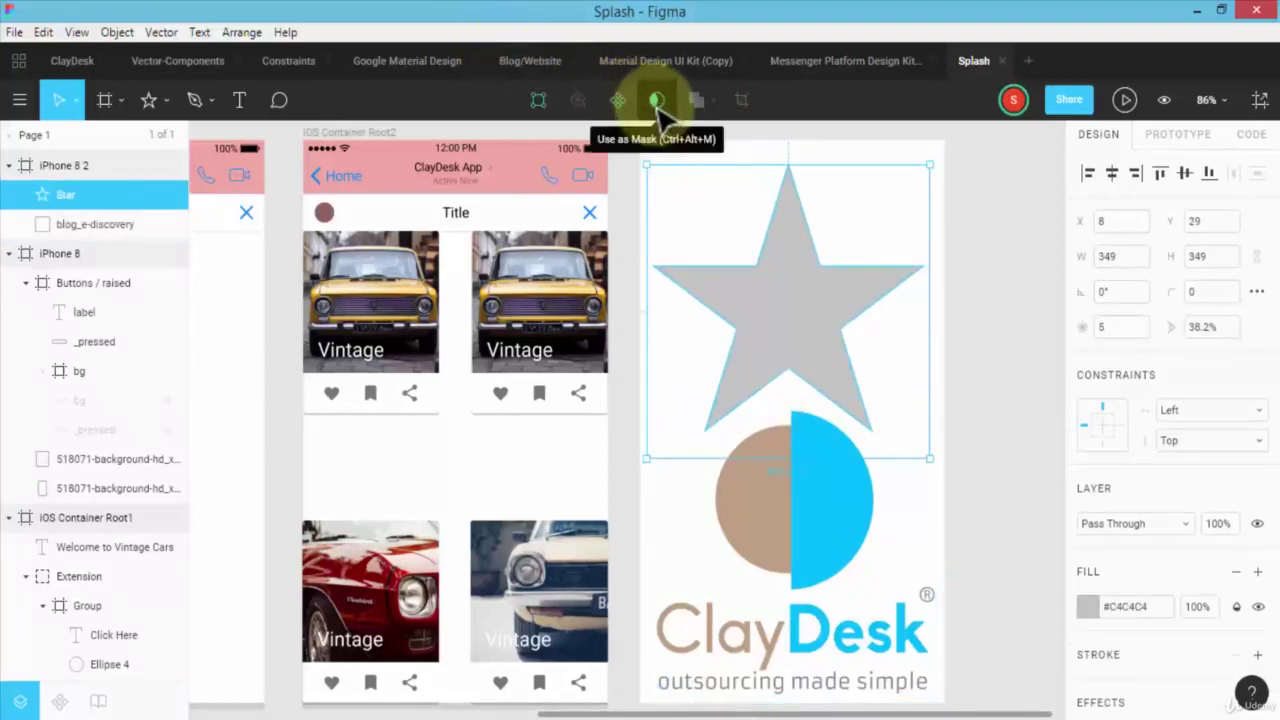
pyautogui.click(656, 100)
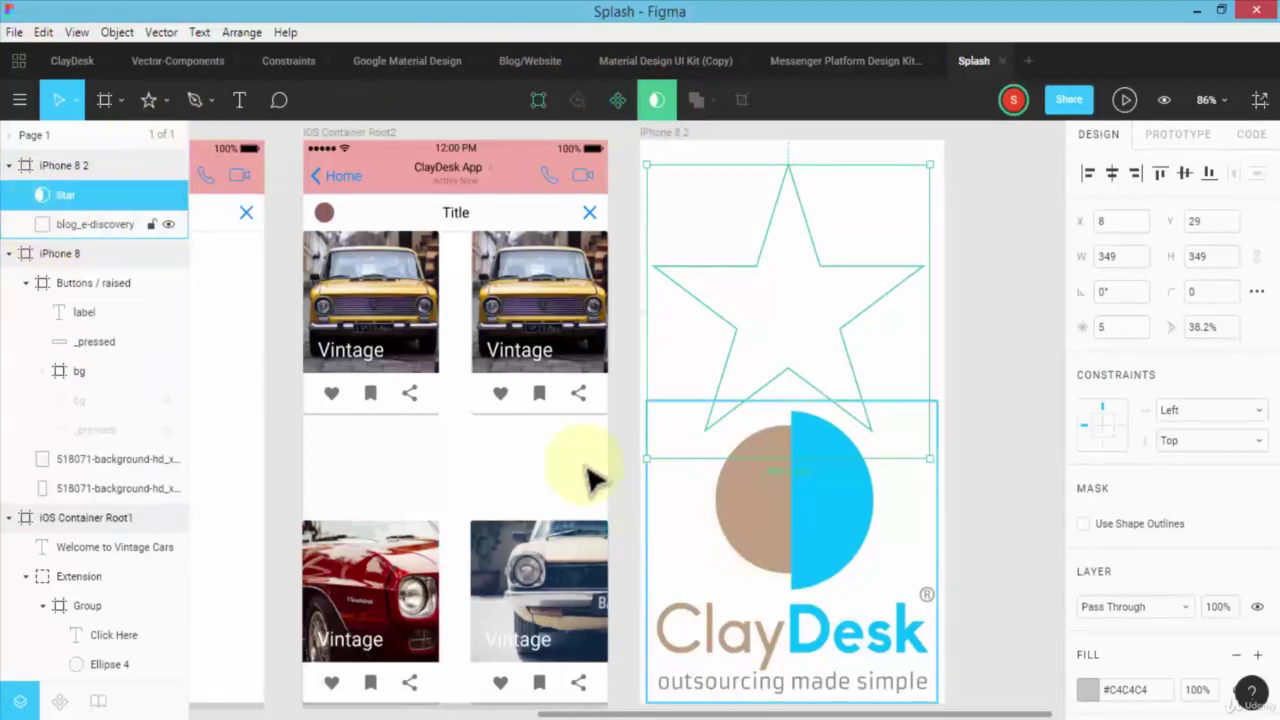
pyautogui.click(110, 225)
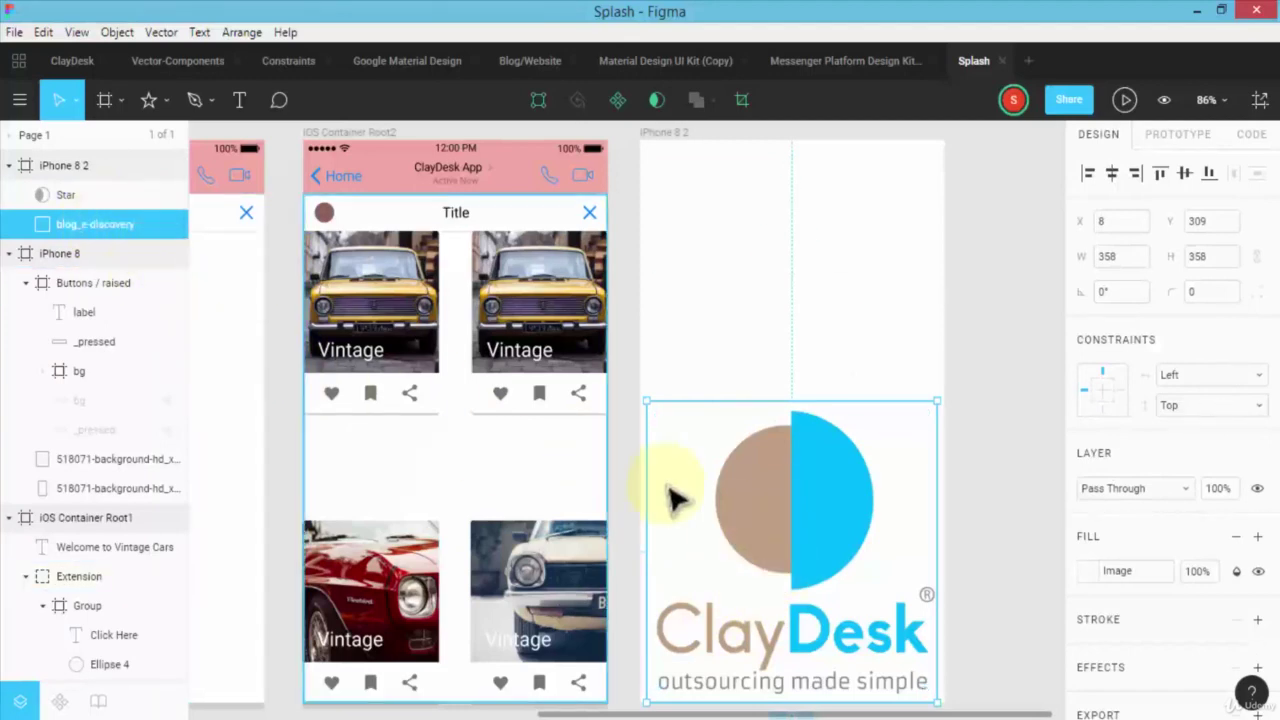
# Step: Drag the logo image up over the star, then back down to X -1, Y 239
pyautogui.moveTo(843, 586); pyautogui.dragTo(837, 335)
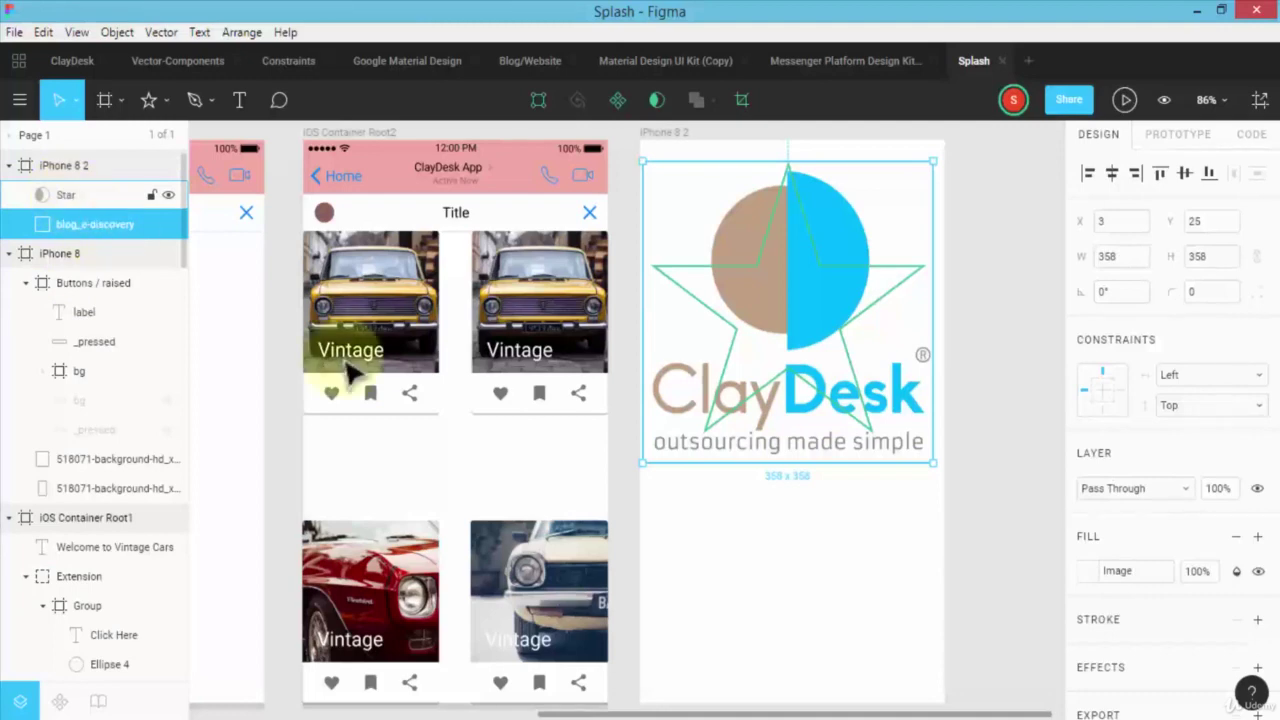
pyautogui.moveTo(785, 515); pyautogui.dragTo(790, 600)
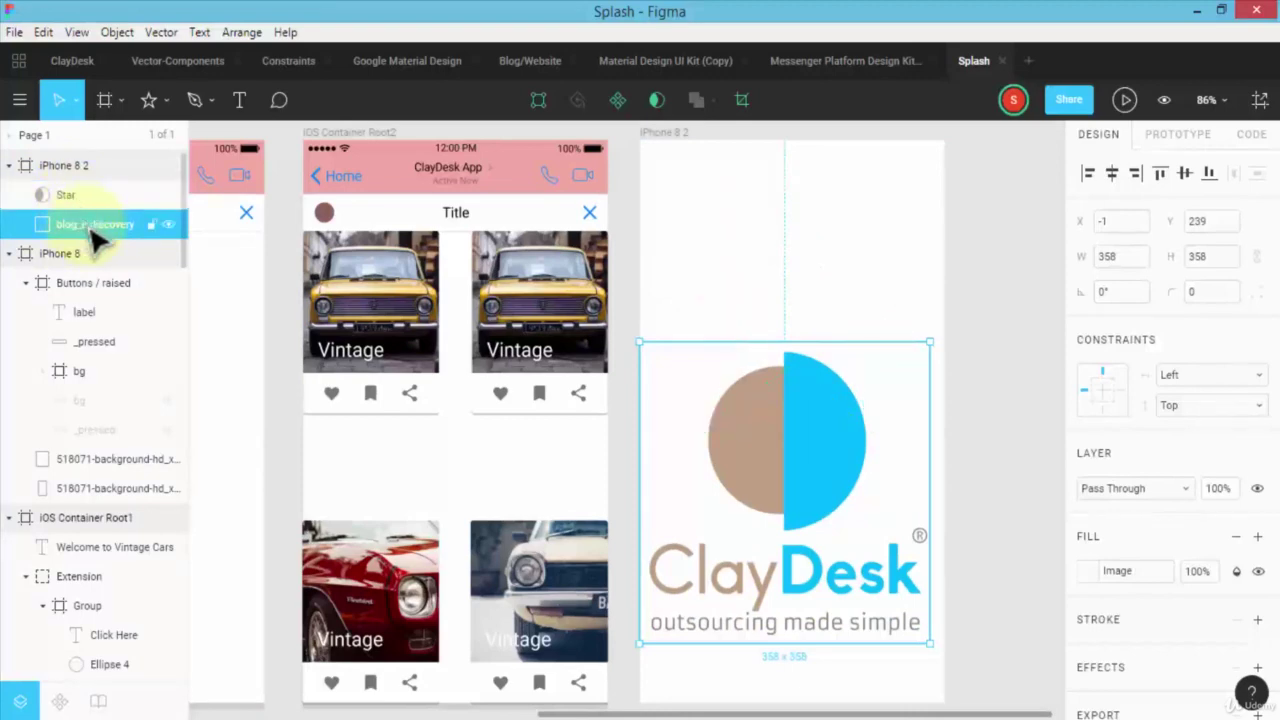
# Step: Move blog_e-discovery above Star in the layers and position it at Y 138 inside the star
pyautogui.moveTo(88, 228); pyautogui.dragTo(74, 222)
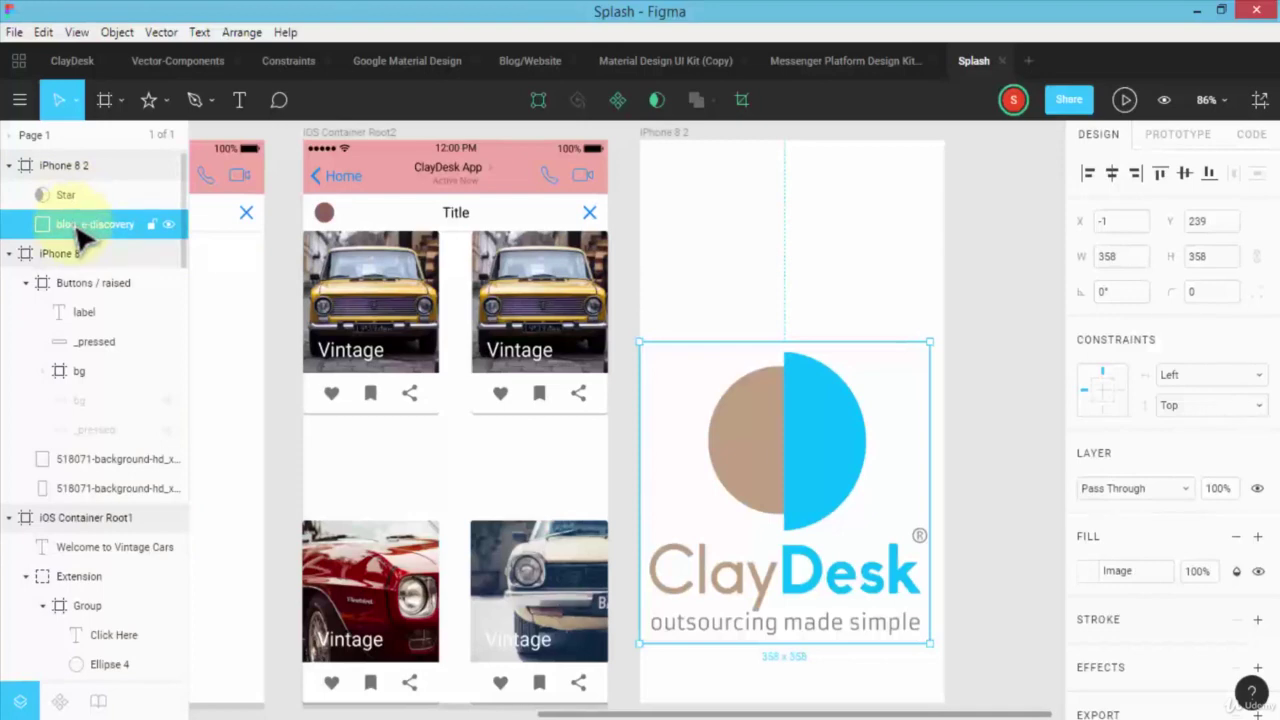
pyautogui.moveTo(84, 232); pyautogui.dragTo(55, 202)
pyautogui.moveTo(837, 571); pyautogui.dragTo(770, 534)
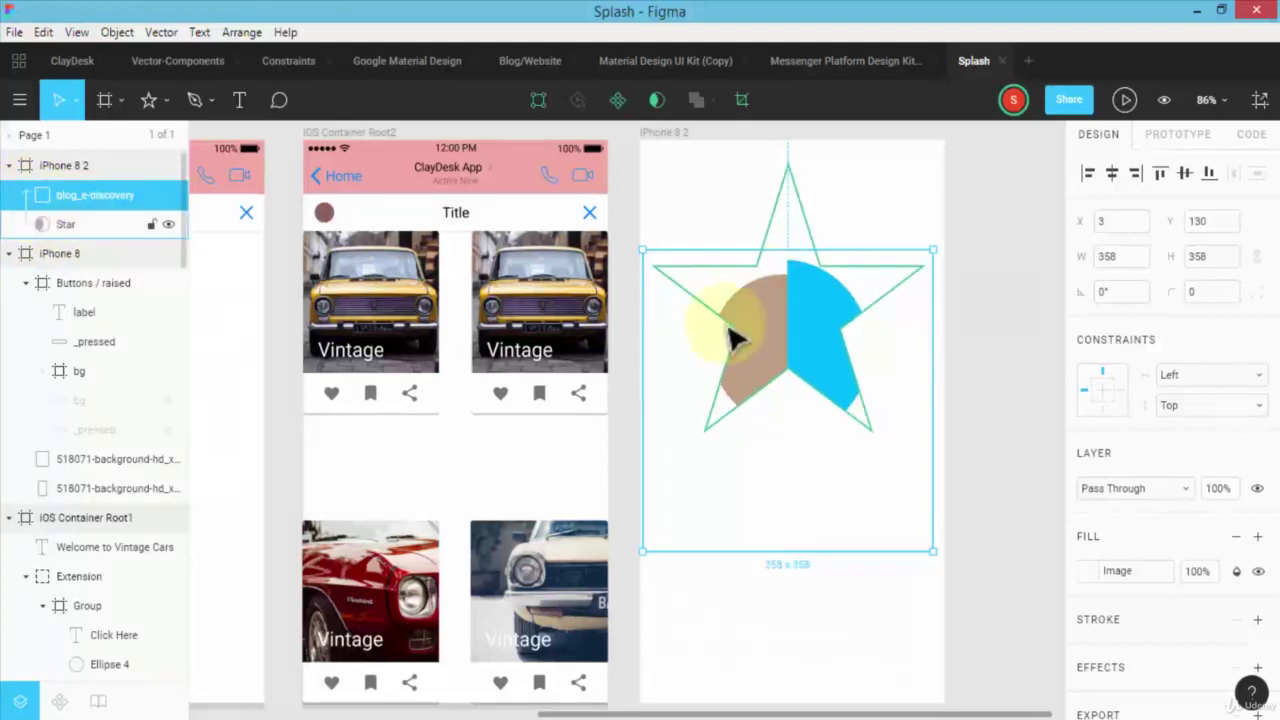
pyautogui.moveTo(808, 338); pyautogui.dragTo(782, 333)
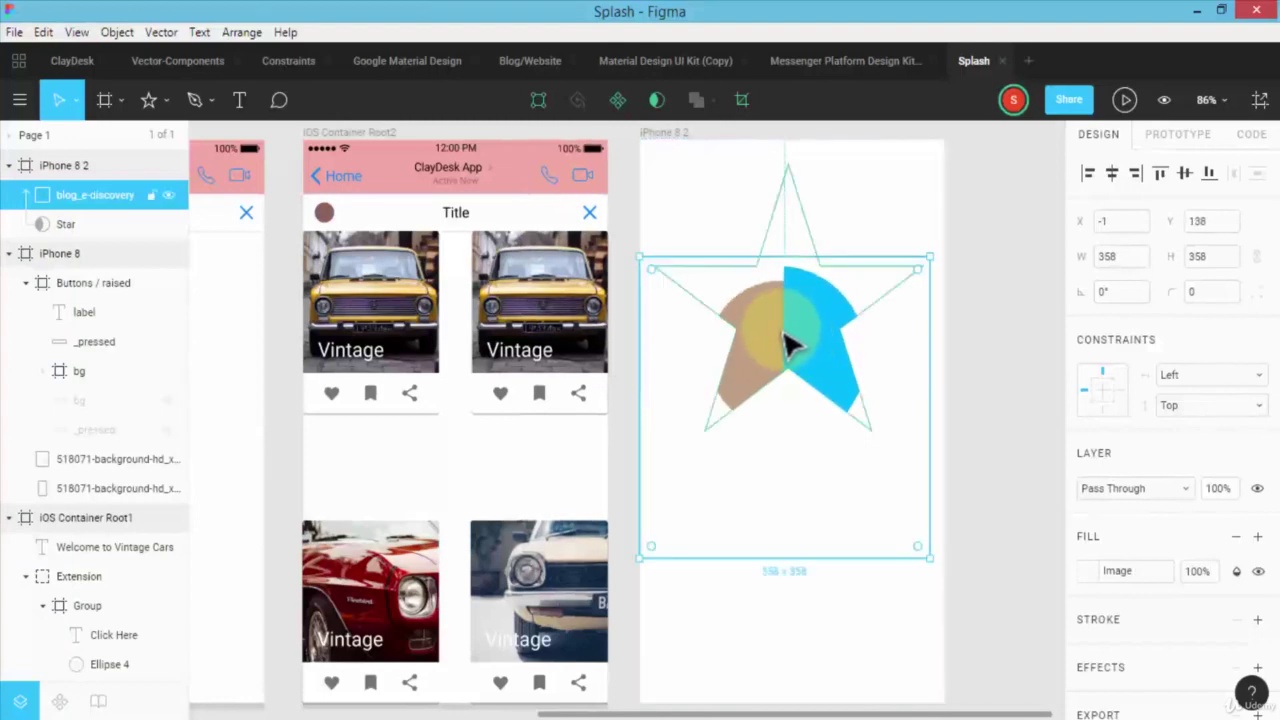
pyautogui.click(793, 460)
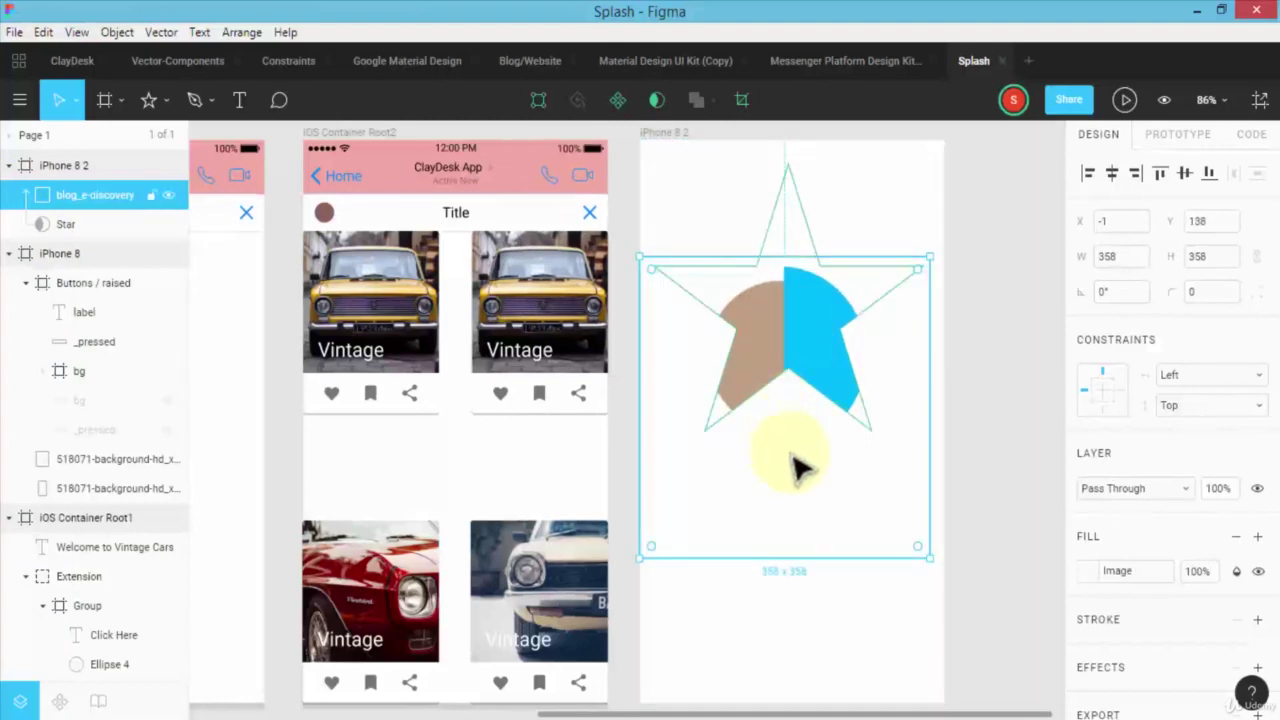